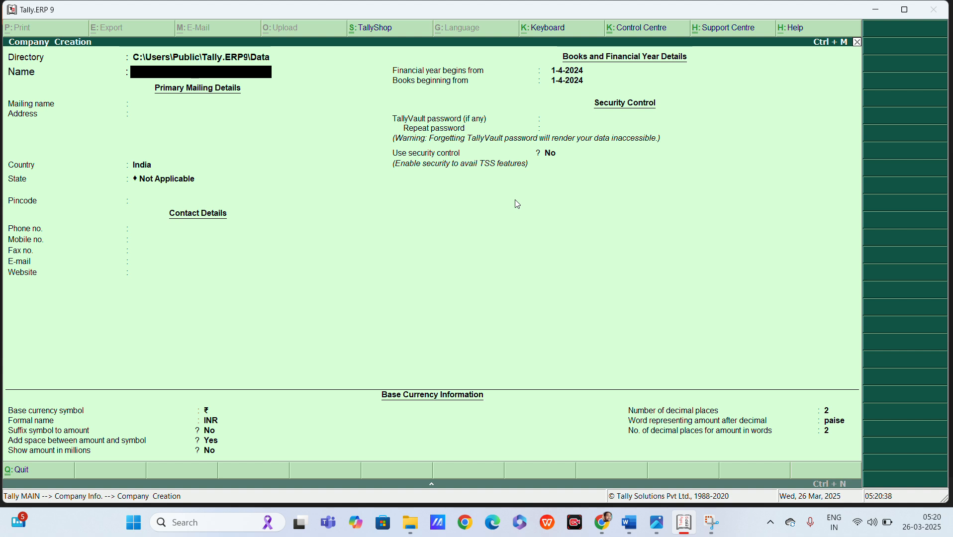
Enter the company name RAJIVE PVT LTD and keep the matching mailing name.
{"action": "type", "text": "R"}
{"action": "type", "text": "AVI"}
{"action": "key", "text": "BackSpace"}
{"action": "key", "text": "BackSpace"}
{"action": "type", "text": "JIVE PVT LR"}
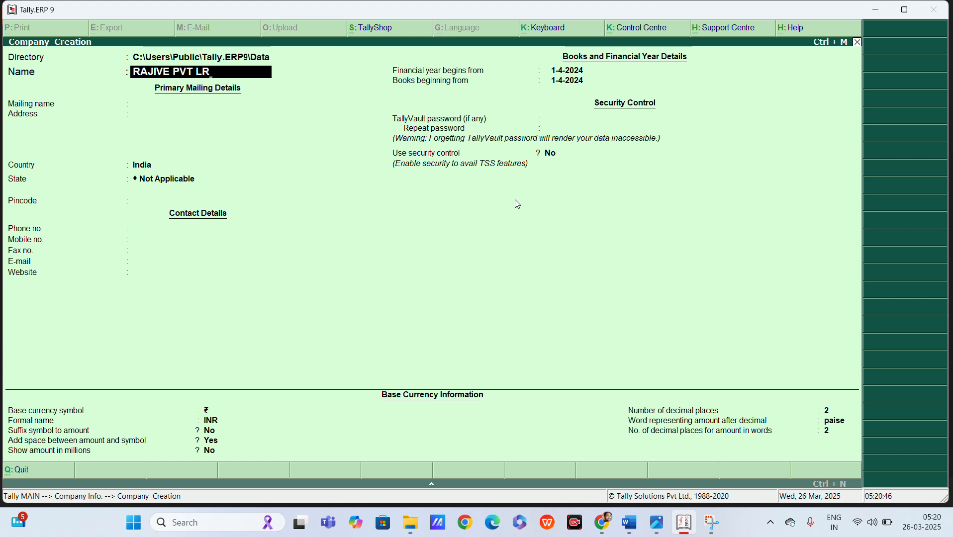
{"action": "key", "text": "BackSpace"}
{"action": "type", "text": "TD"}
{"action": "key", "text": "Return"}
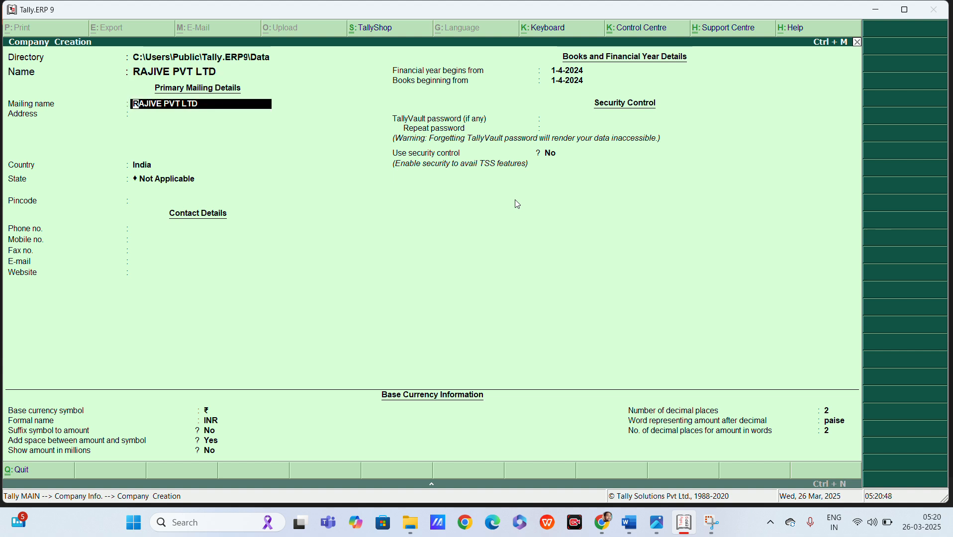
{"action": "key", "text": "Return"}
Set the state to Uttar Pradesh, with India as country, and enter the mobile number.
{"action": "key", "text": "Return"}
{"action": "key", "text": "Return"}
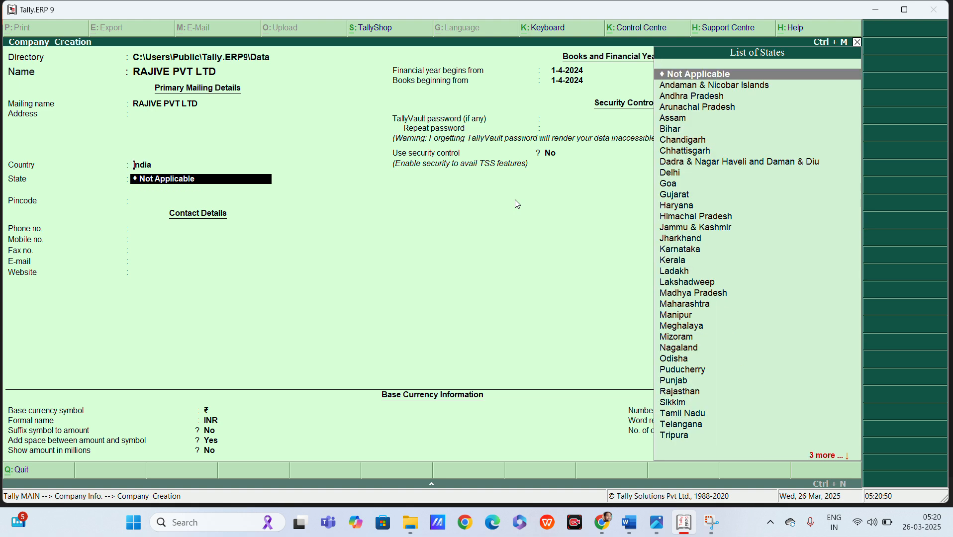
{"action": "key", "text": "BackSpace"}
{"action": "key", "text": "Return"}
{"action": "type", "text": "UTT"}
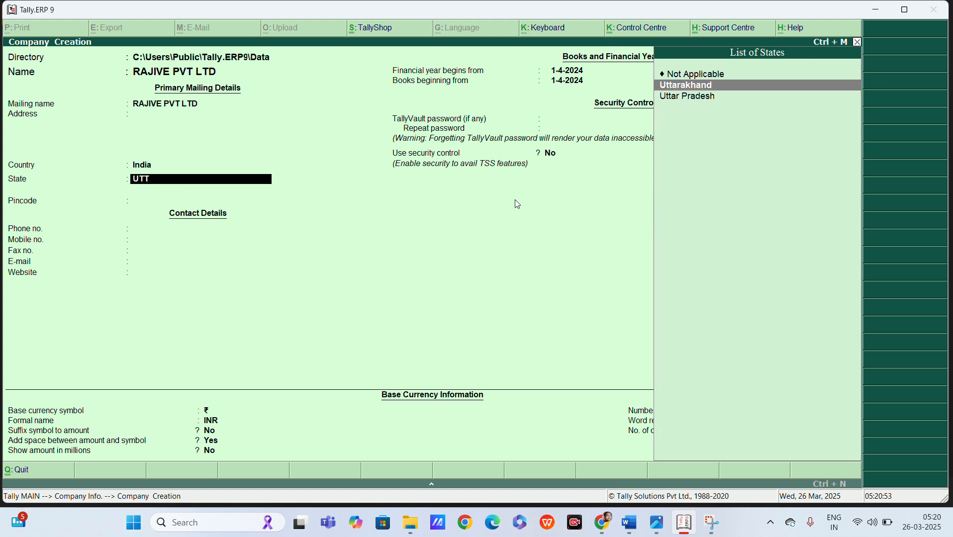
{"action": "key", "text": "Down"}
{"action": "key", "text": "Return"}
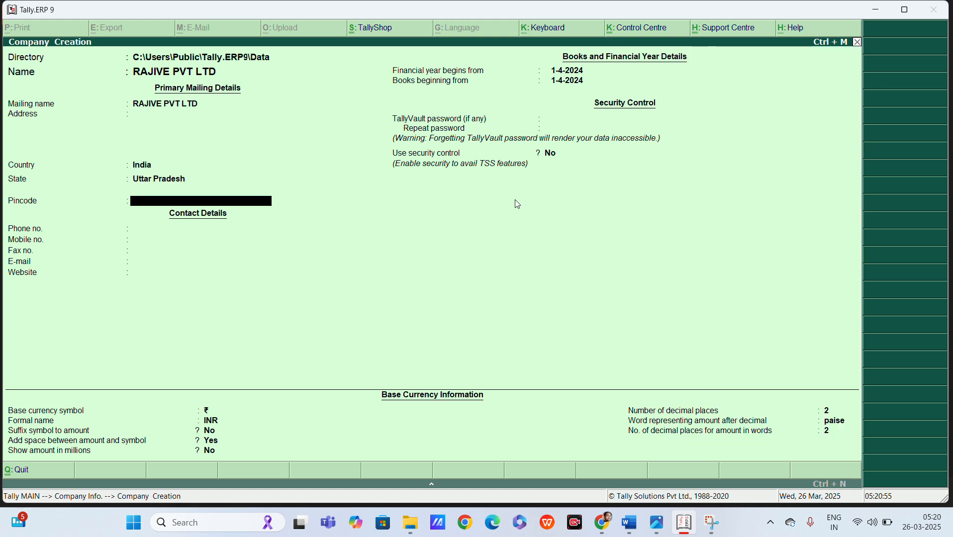
{"action": "key", "text": "Return"}
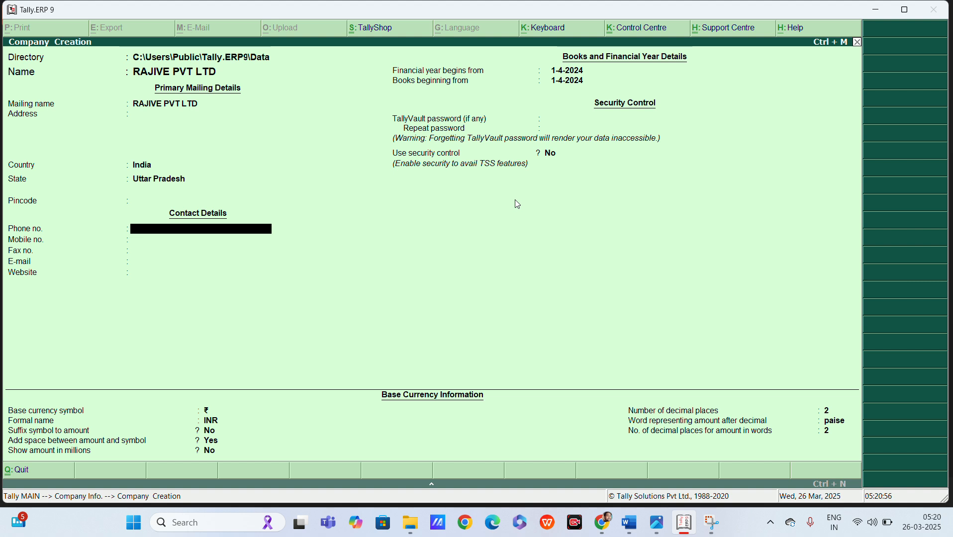
{"action": "key", "text": "Return"}
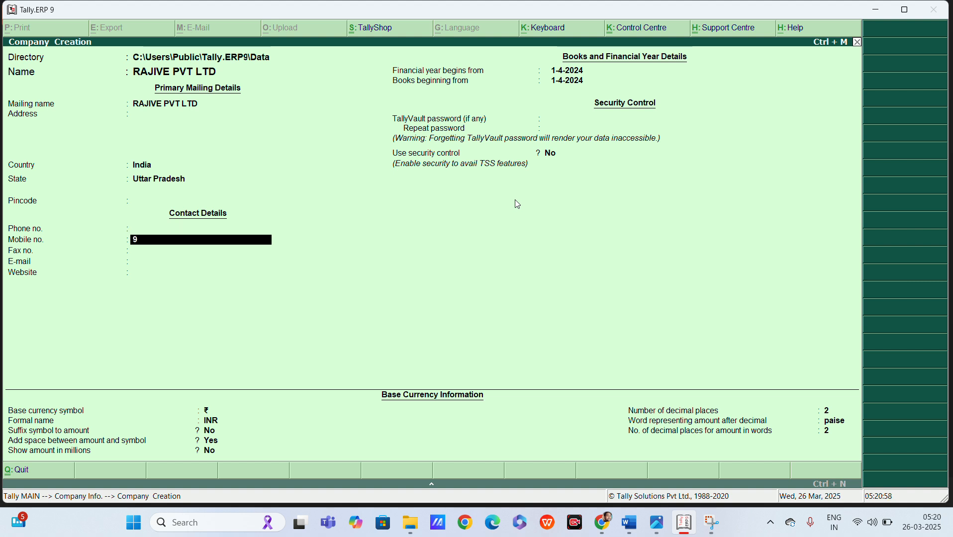
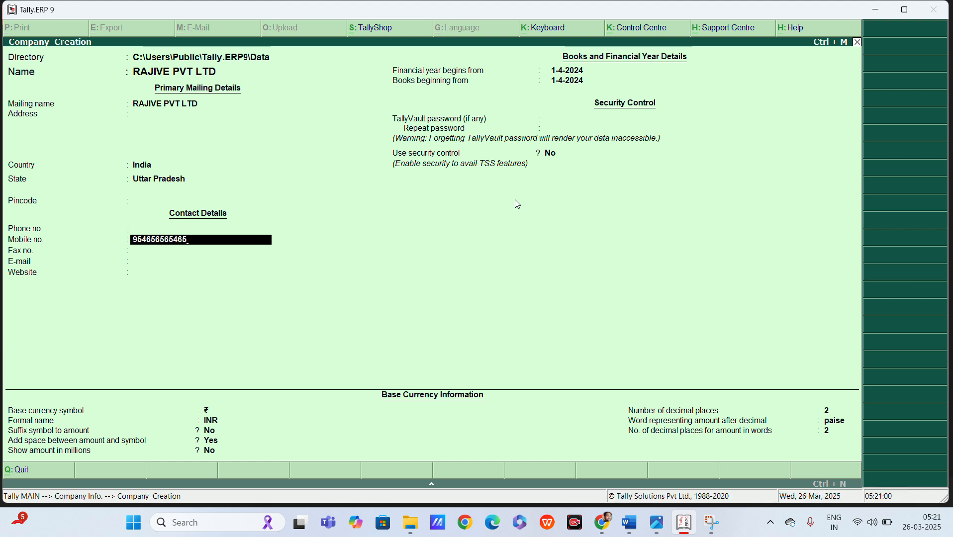
{"action": "key", "text": "Return"}
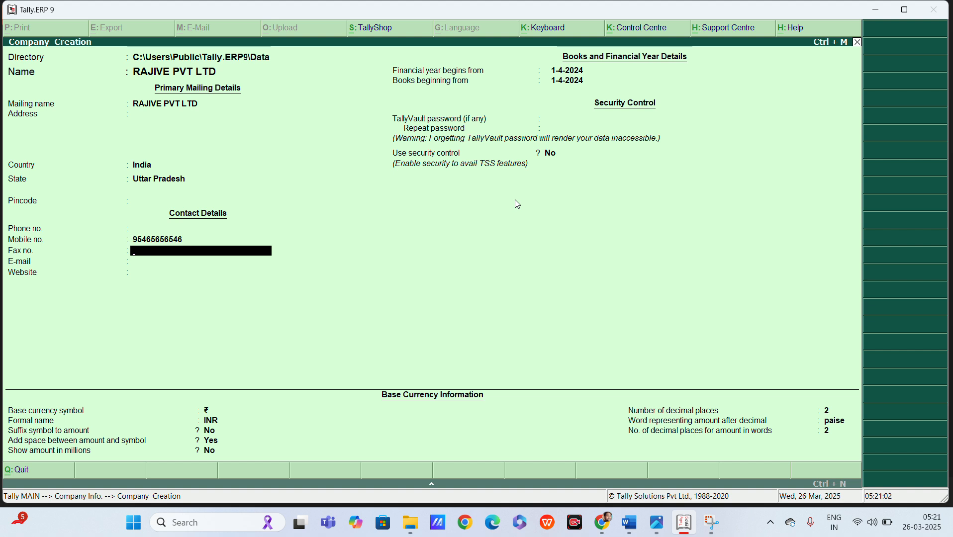
Leave fax, e-mail and website blank and set the financial year start to 1-4-2025.
{"action": "key", "text": "Return"}
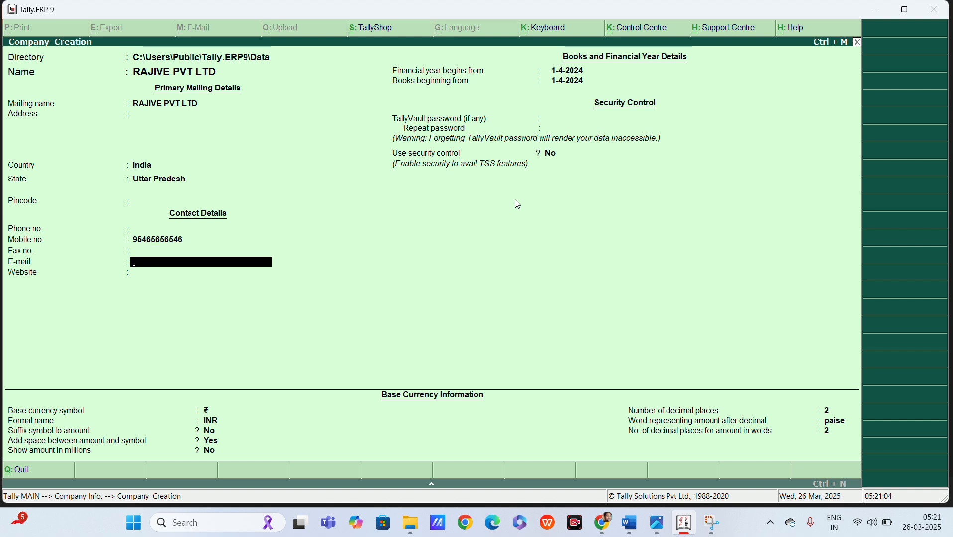
{"action": "key", "text": "Return"}
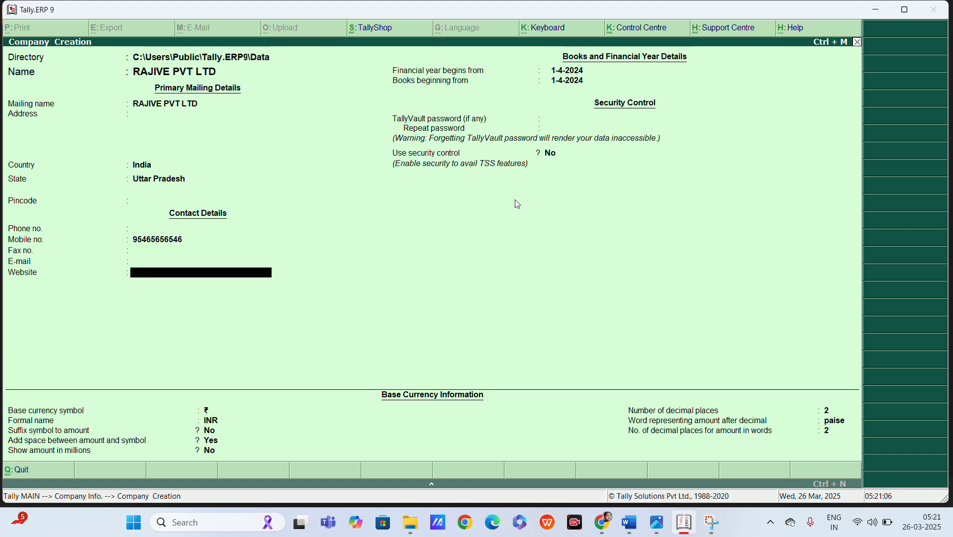
{"action": "key", "text": "Return"}
{"action": "key", "text": "Return"}
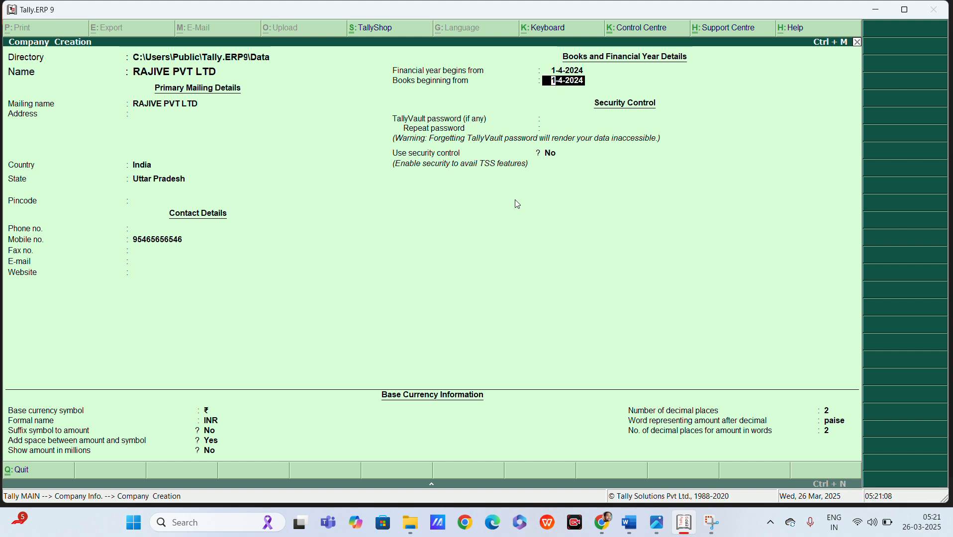
{"action": "key", "text": "BackSpace"}
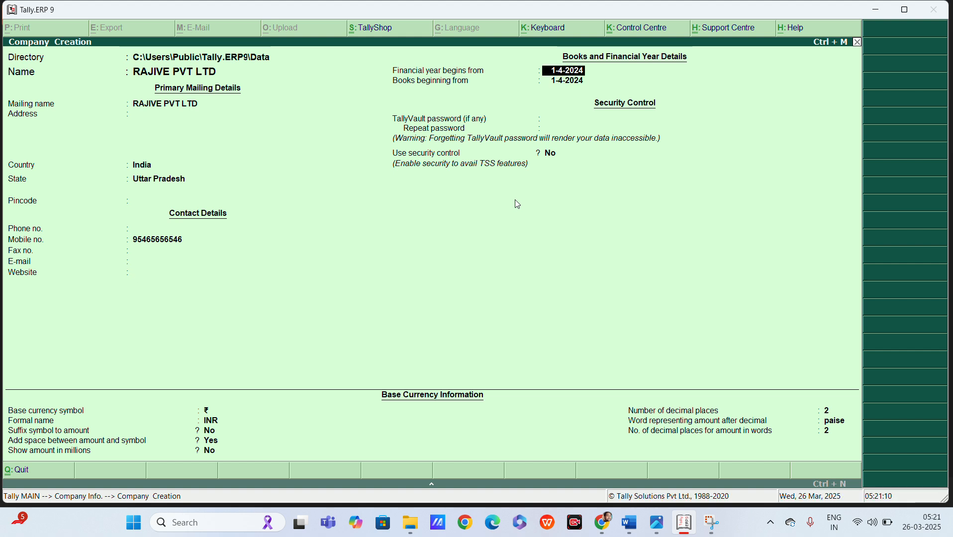
{"action": "type", "text": "1-4-2025"}
Accept the company for 1-4-2025 and start a single ledger under Accounts Info > Ledgers > Create.
{"action": "key", "text": "Return"}
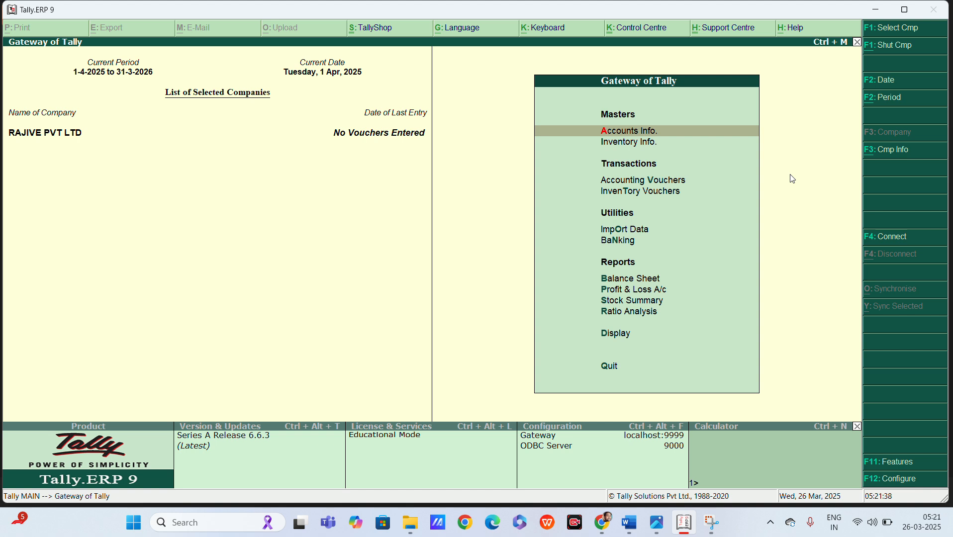
{"action": "key", "text": "Return"}
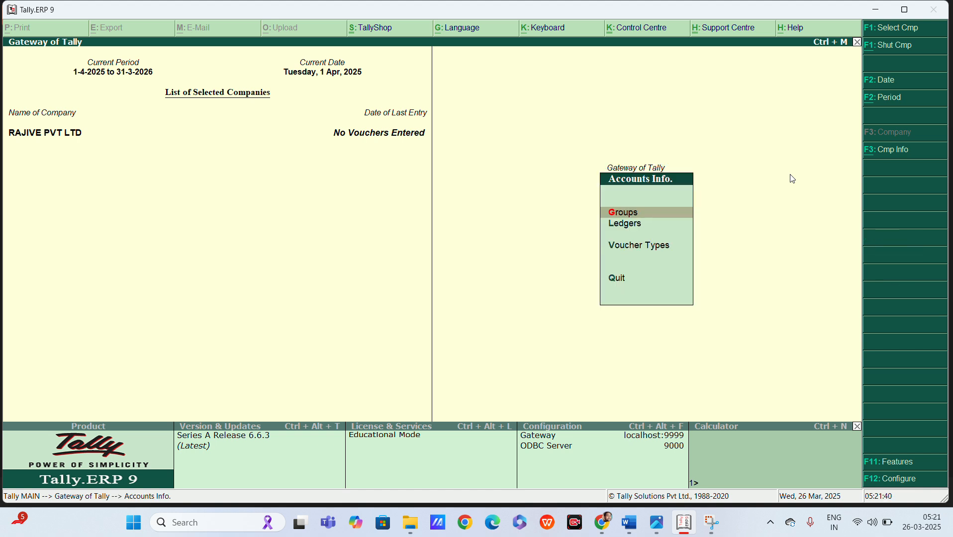
{"action": "key", "text": "Down"}
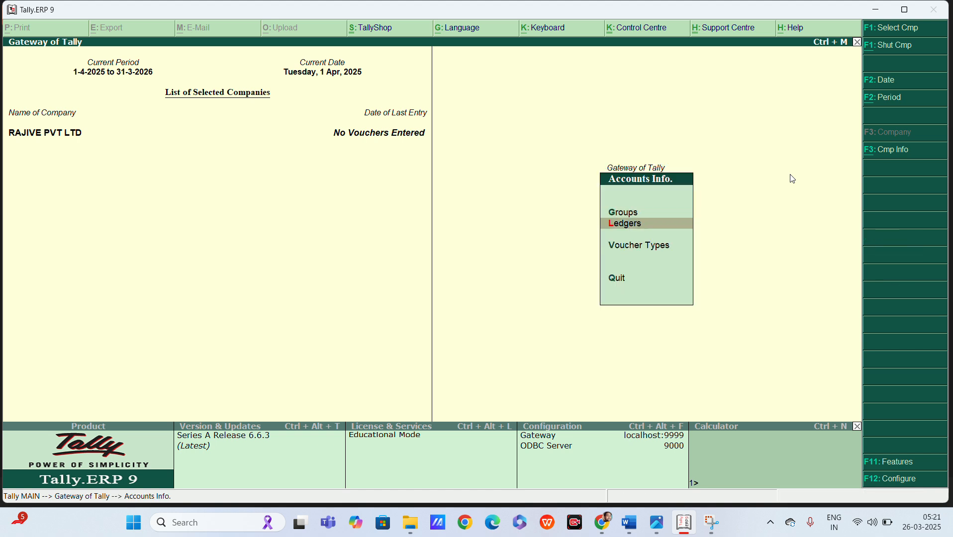
{"action": "key", "text": "Return"}
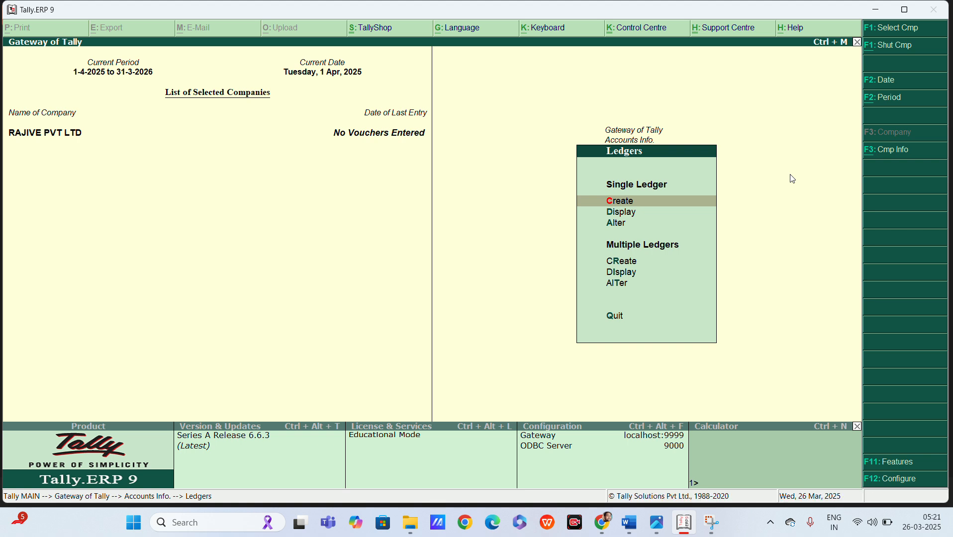
{"action": "key", "text": "Return"}
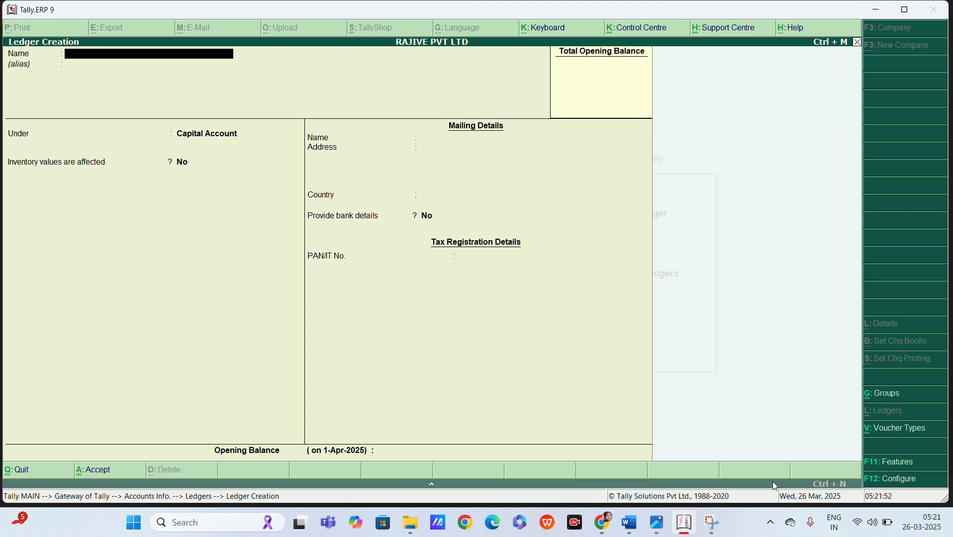
Save a CAPITAL ledger under Capital Account, using the question image for reference.
{"action": "left_click", "coordinate": [656, 522]}
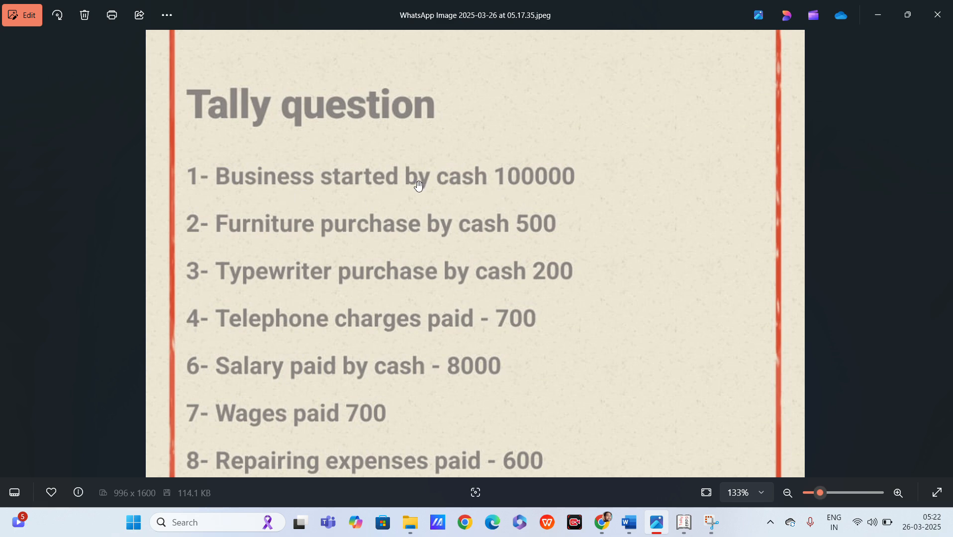
{"action": "key", "text": "alt+Tab"}
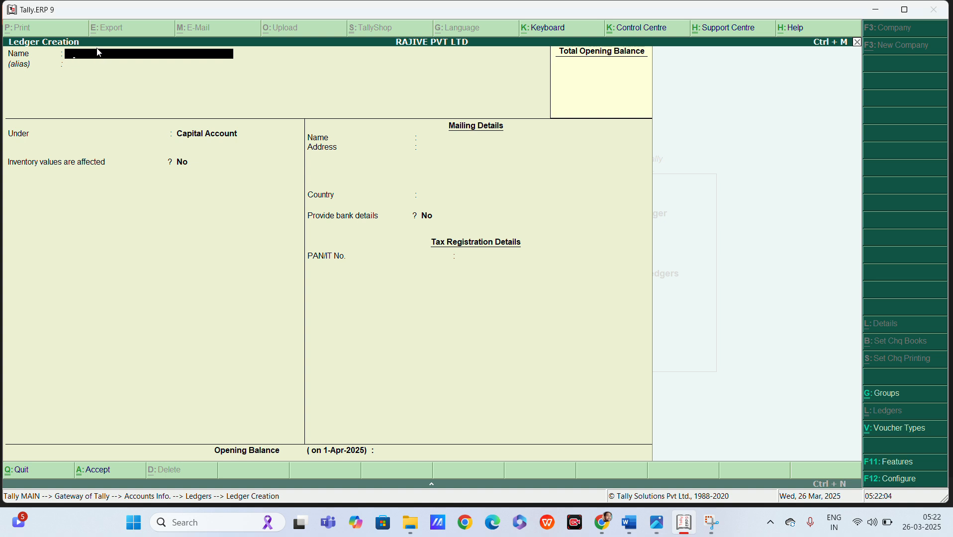
{"action": "type", "text": "CAPITAL"}
{"action": "key", "text": "Return"}
{"action": "left_click", "coordinate": [205, 139]}
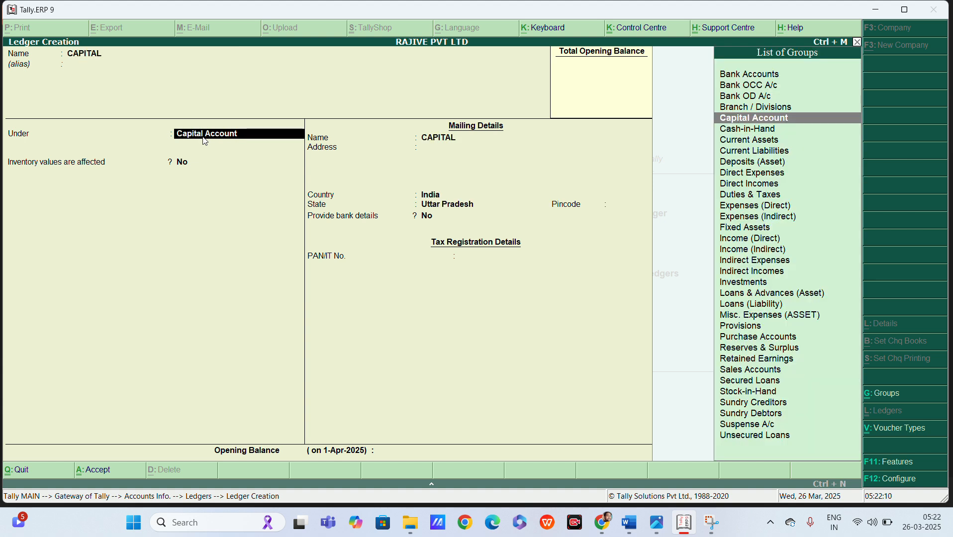
{"action": "key", "text": "Return"}
{"action": "key", "text": "Return"}
{"action": "key", "text": "Return"}
{"action": "key", "text": "Return"}
{"action": "key", "text": "Return"}
{"action": "key", "text": "Return"}
{"action": "key", "text": "Return"}
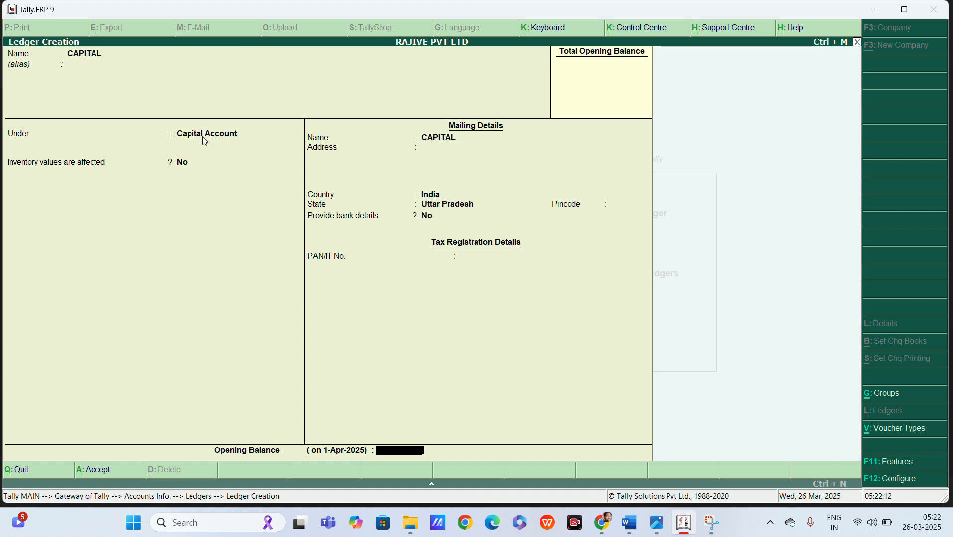
{"action": "key", "text": "Return"}
{"action": "key", "text": "Return"}
{"action": "key", "text": "alt+Tab"}
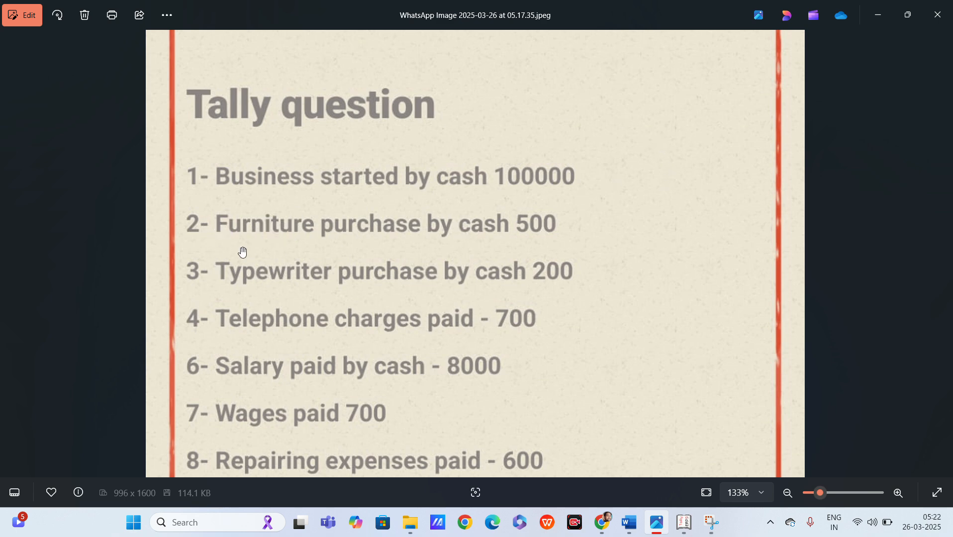
Create a FURNITURE A/C ledger under Fixed Assets.
{"action": "key", "text": "alt+Tab"}
{"action": "type", "text": "F"}
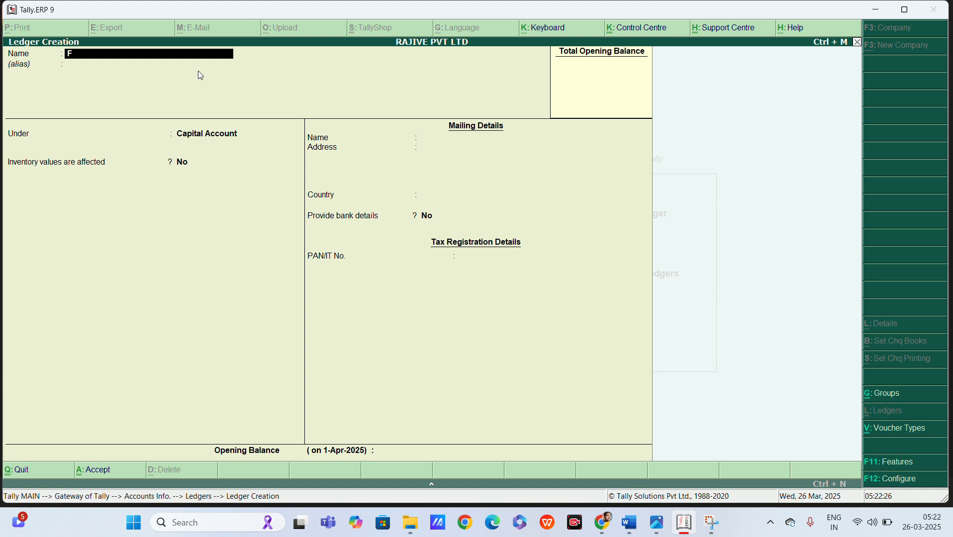
{"action": "type", "text": "URNITURE A/C"}
{"action": "key", "text": "Return"}
{"action": "key", "text": "Return"}
{"action": "type", "text": "FI"}
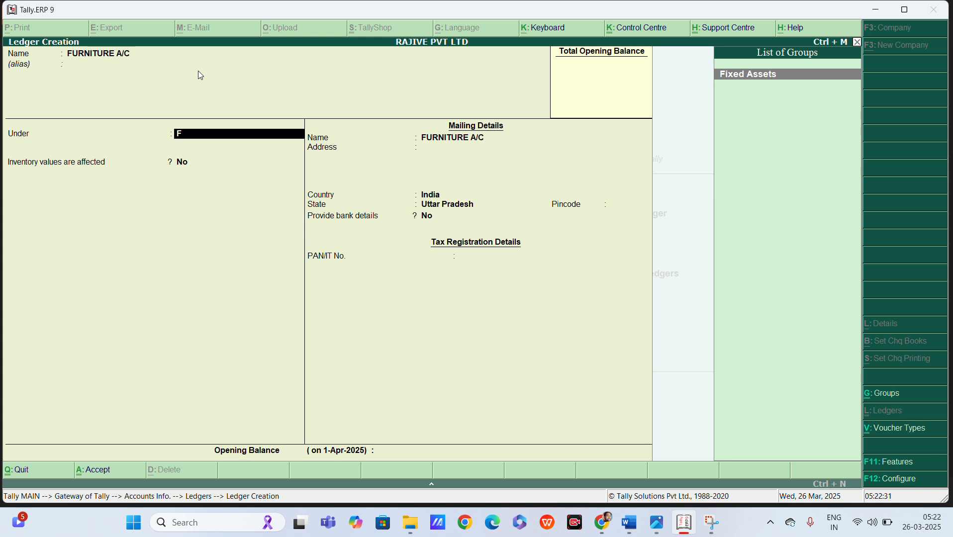
{"action": "key", "text": "Return"}
{"action": "key", "text": "Return"}
{"action": "key", "text": "Return"}
{"action": "key", "text": "Return"}
{"action": "key", "text": "Return"}
{"action": "key", "text": "Return"}
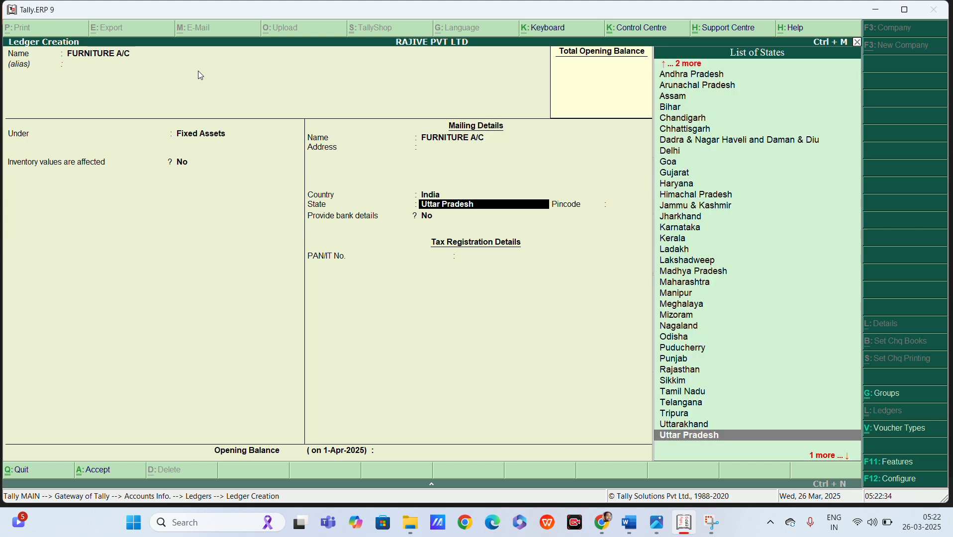
{"action": "key", "text": "Return"}
{"action": "key", "text": "Return"}
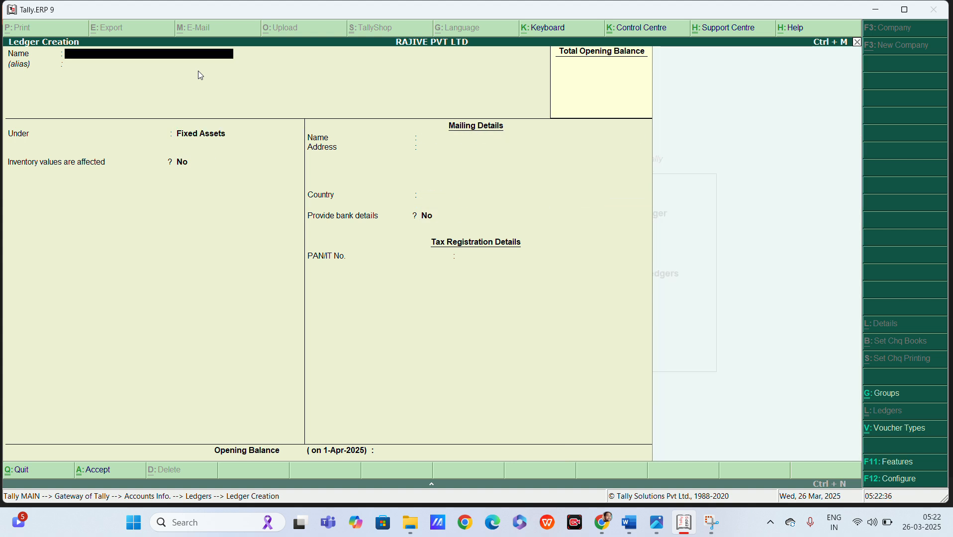
{"action": "key", "text": "alt+Tab"}
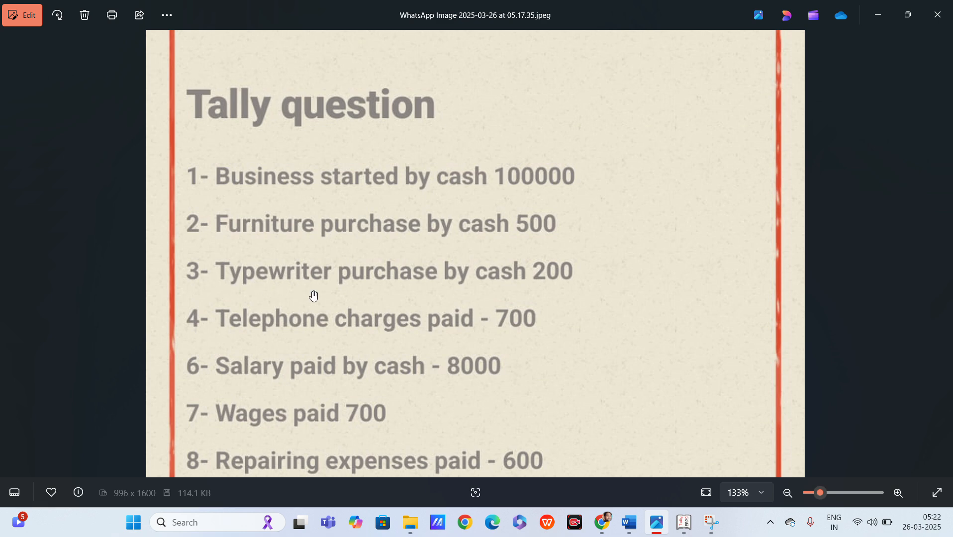
Save a TYPEWRITER ledger under Fixed Assets and scroll the question list to Taxi charges.
{"action": "key", "text": "alt+Tab"}
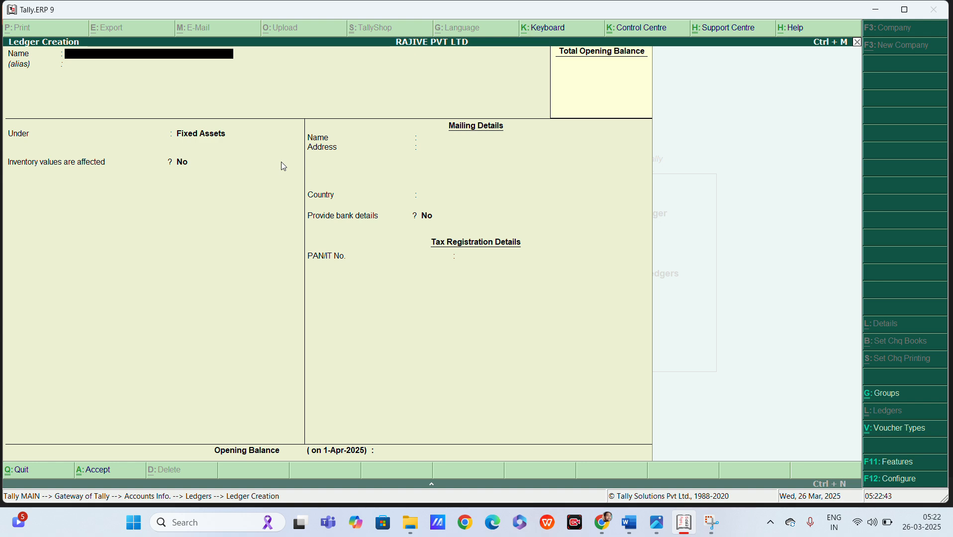
{"action": "type", "text": "TYPEWRITER"}
{"action": "key", "text": "Return"}
{"action": "key", "text": "Return"}
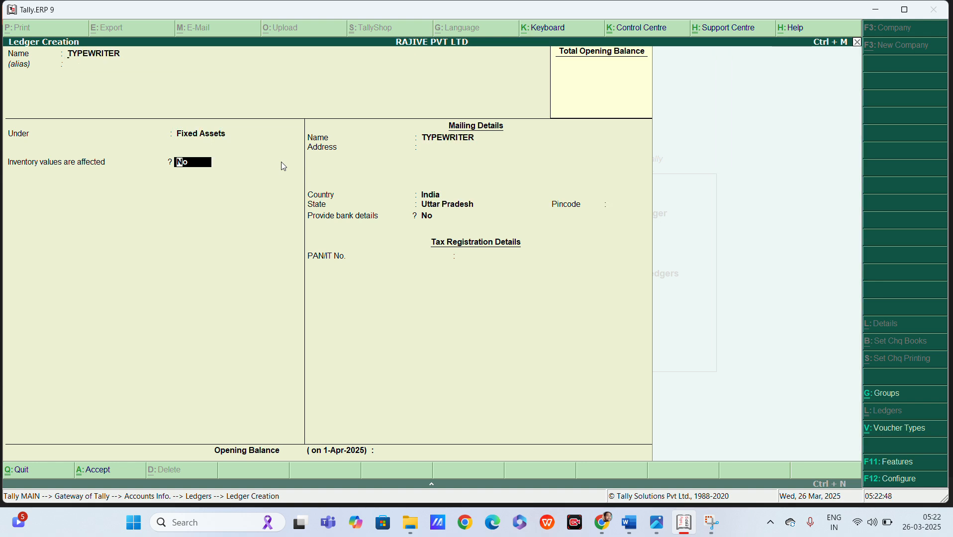
{"action": "key", "text": "ctrl+a"}
{"action": "key", "text": "alt+Tab"}
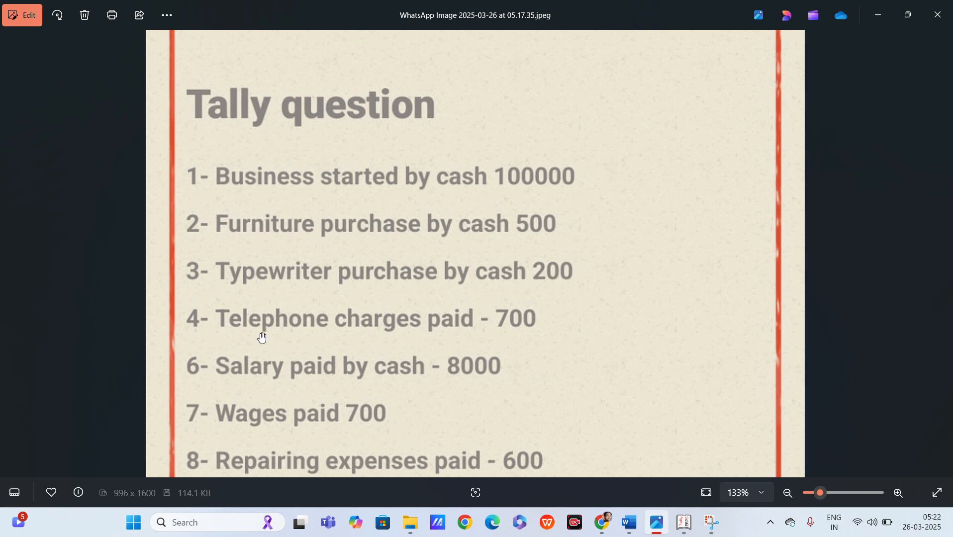
{"action": "left_click_drag", "start_coordinate": [564, 346], "coordinate": [561, 259]}
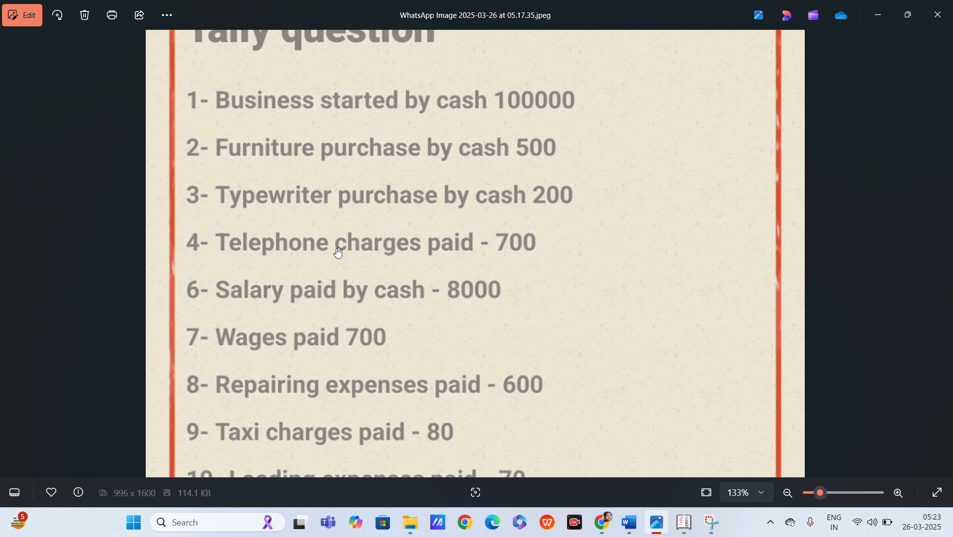
Create a TELEPHONE EXP ledger under Indirect Expenses.
{"action": "key", "text": "alt+Tab"}
{"action": "type", "text": "T"}
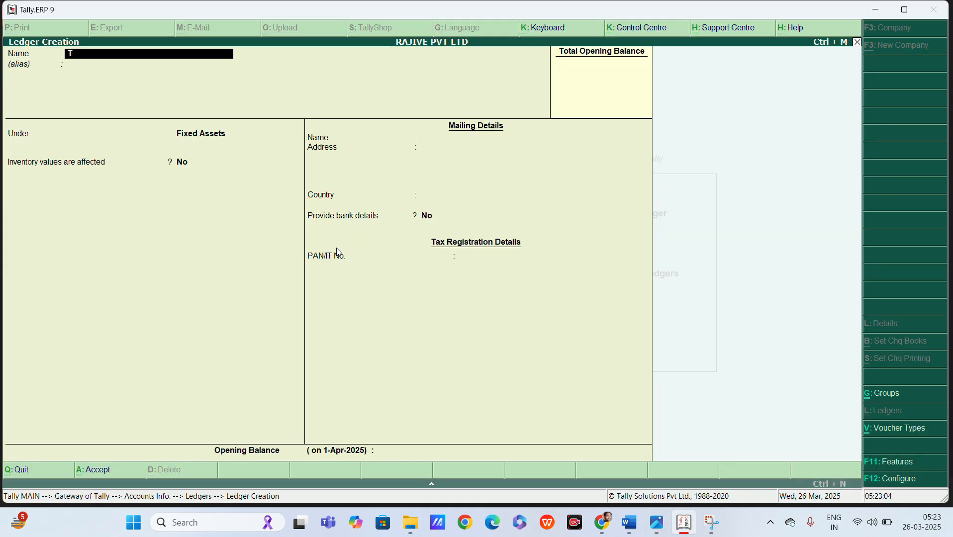
{"action": "type", "text": "ELEPHONE EXP"}
{"action": "key", "text": "Return"}
{"action": "key", "text": "Return"}
{"action": "type", "text": "IND"}
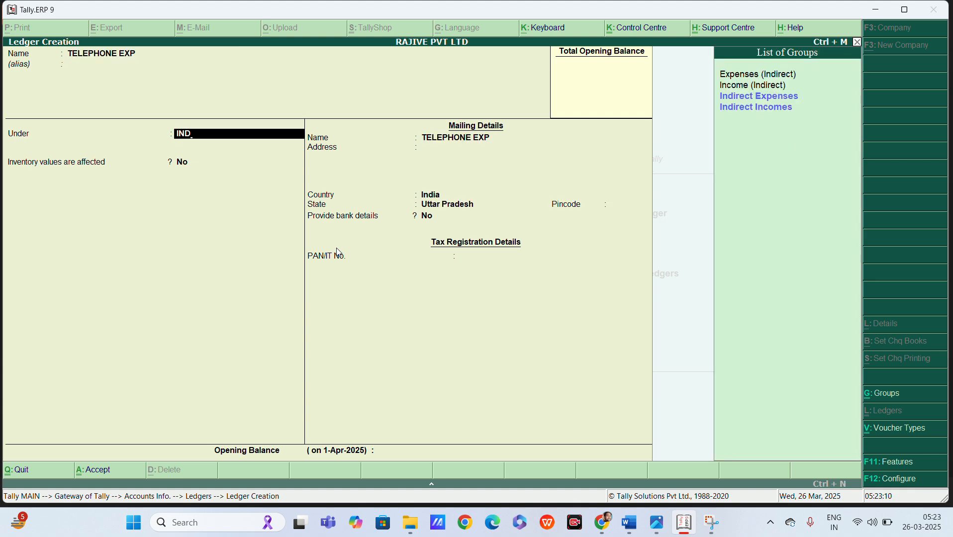
{"action": "key", "text": "Down"}
{"action": "key", "text": "Return"}
{"action": "key", "text": "Return"}
{"action": "key", "text": "Return"}
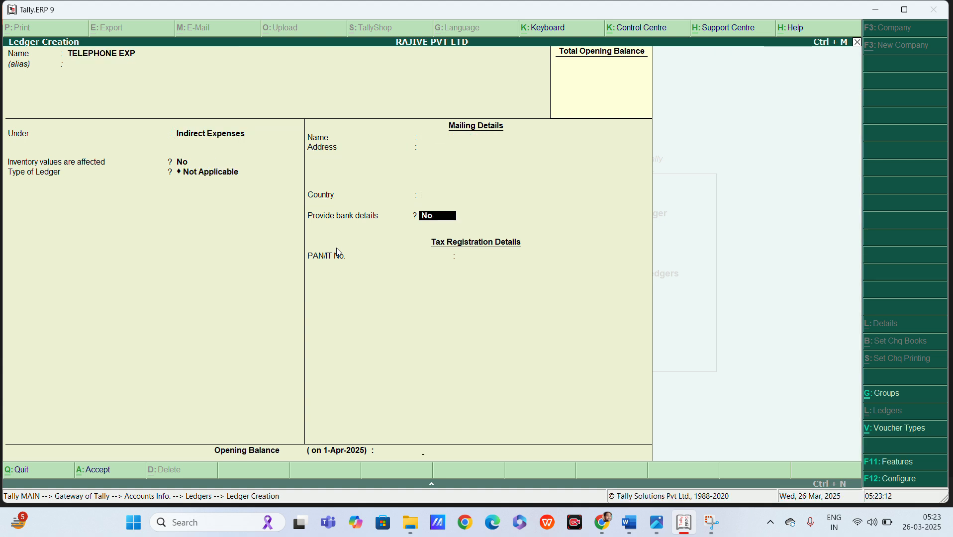
{"action": "key", "text": "Return"}
{"action": "key", "text": "Return"}
{"action": "key", "text": "alt+Tab"}
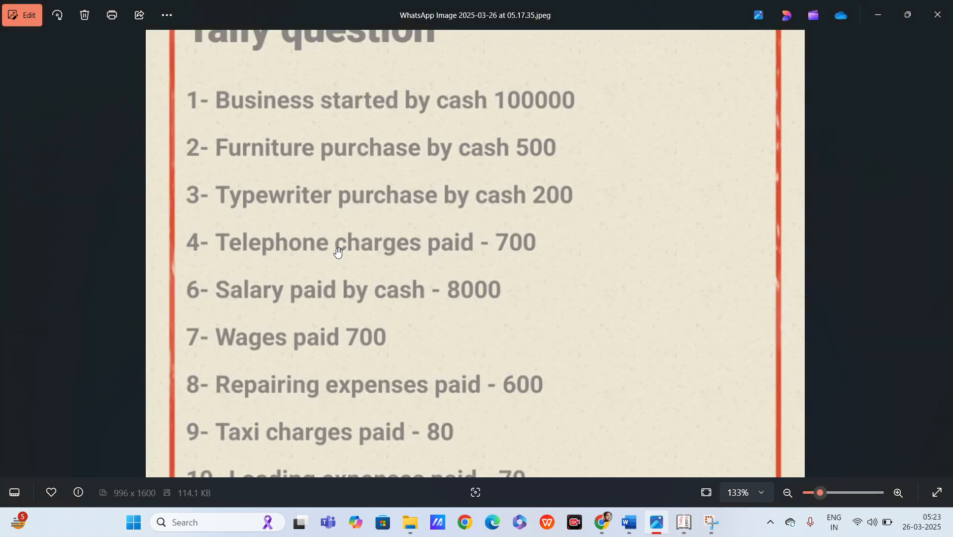
Create a SALARY PAID ledger under Indirect Expenses.
{"action": "key", "text": "alt+Tab"}
{"action": "type", "text": "SALARY"}
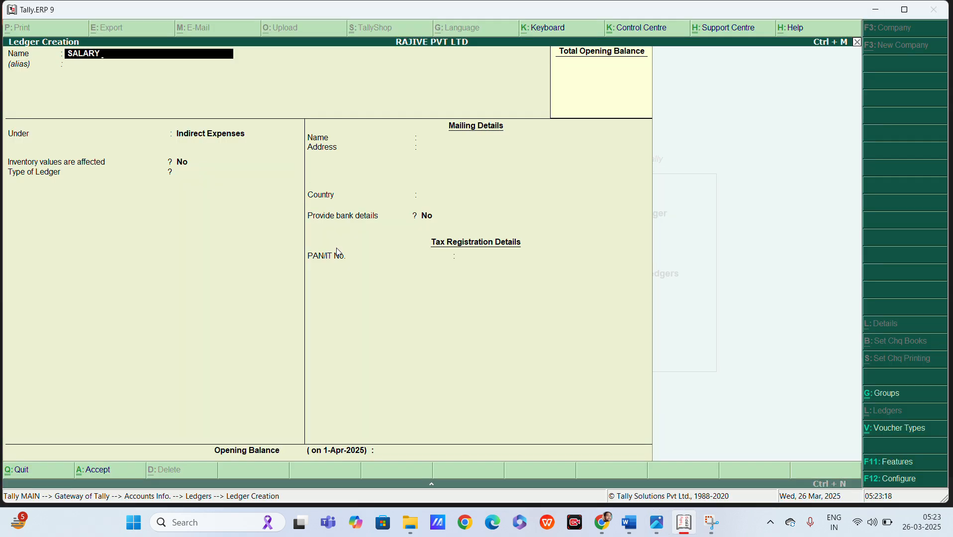
{"action": "type", "text": " PAID"}
{"action": "key", "text": "Return"}
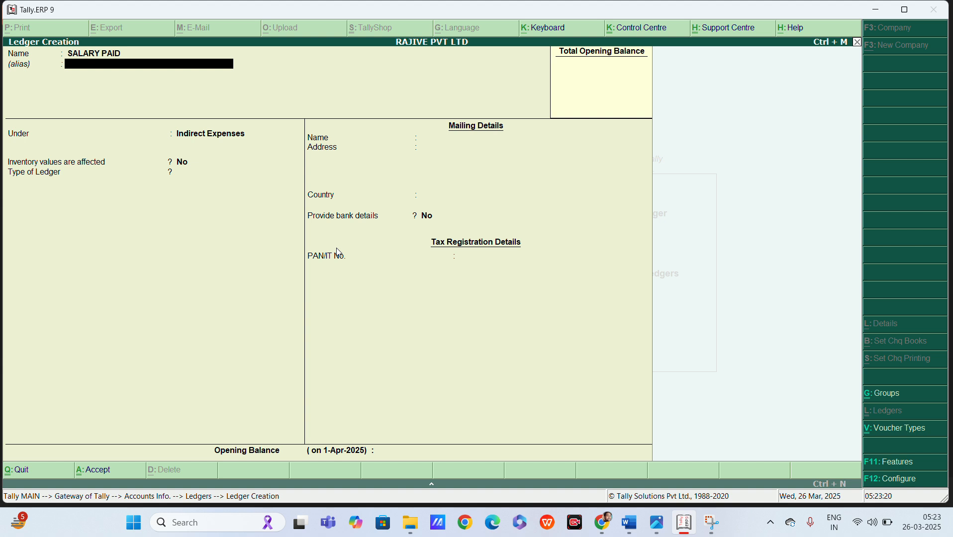
{"action": "key", "text": "Return"}
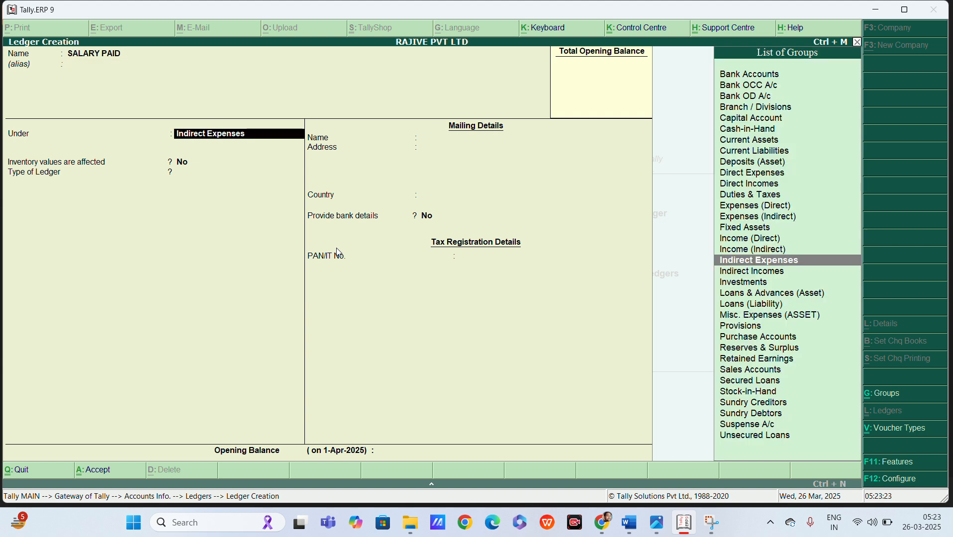
{"action": "type", "text": "indi"}
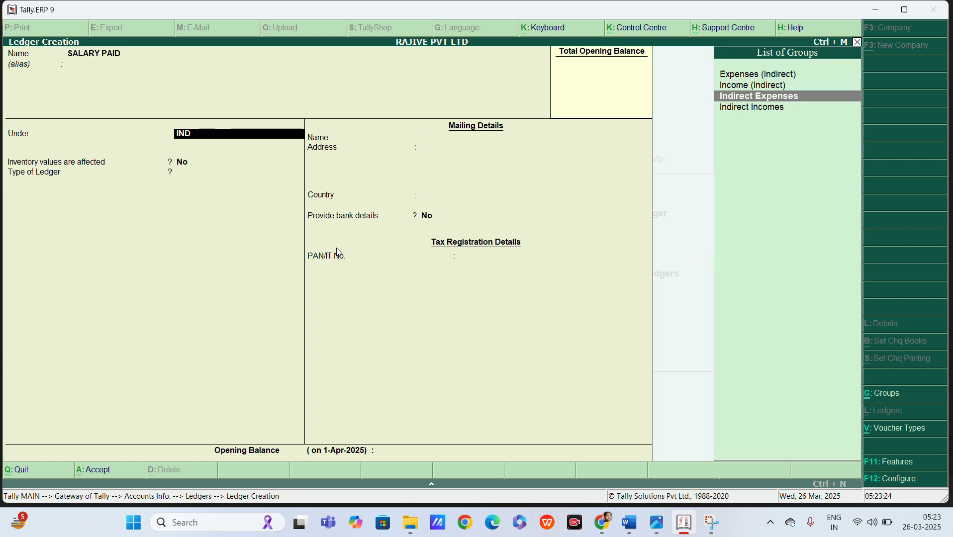
{"action": "key", "text": "Return"}
Save a WAGES ledger under Direct Expenses, checking the question image before and after.
{"action": "key", "text": "alt+Tab"}
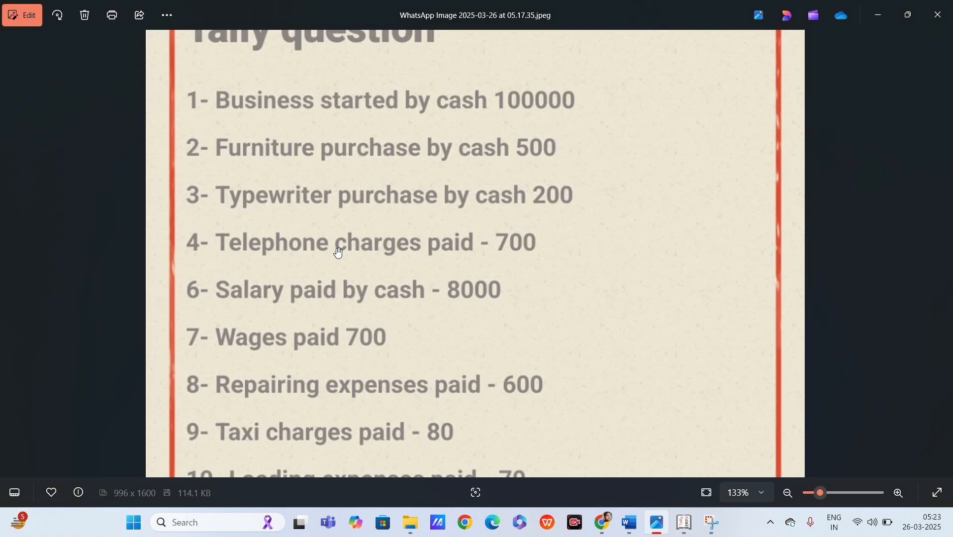
{"action": "key", "text": "alt+Tab"}
{"action": "type", "text": "WAGES"}
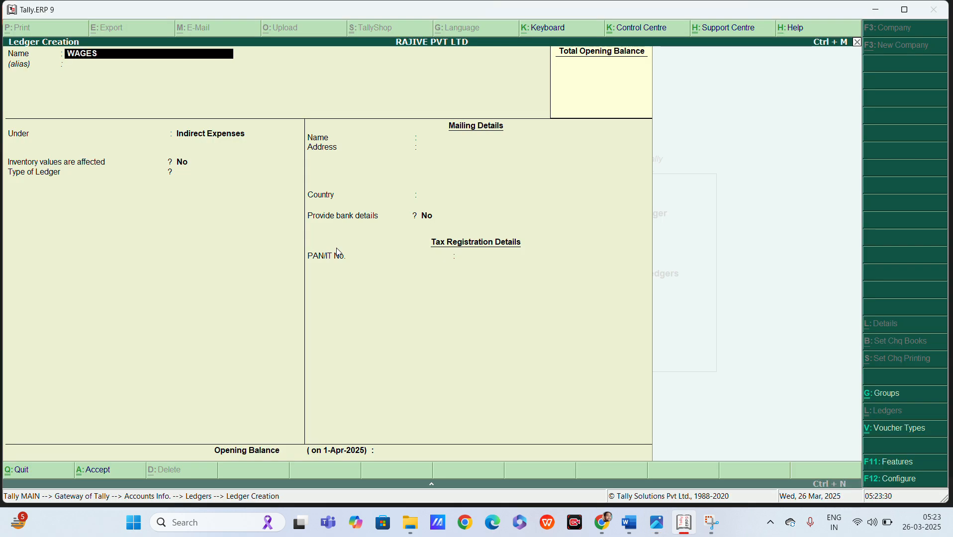
{"action": "key", "text": "Return"}
{"action": "key", "text": "Return"}
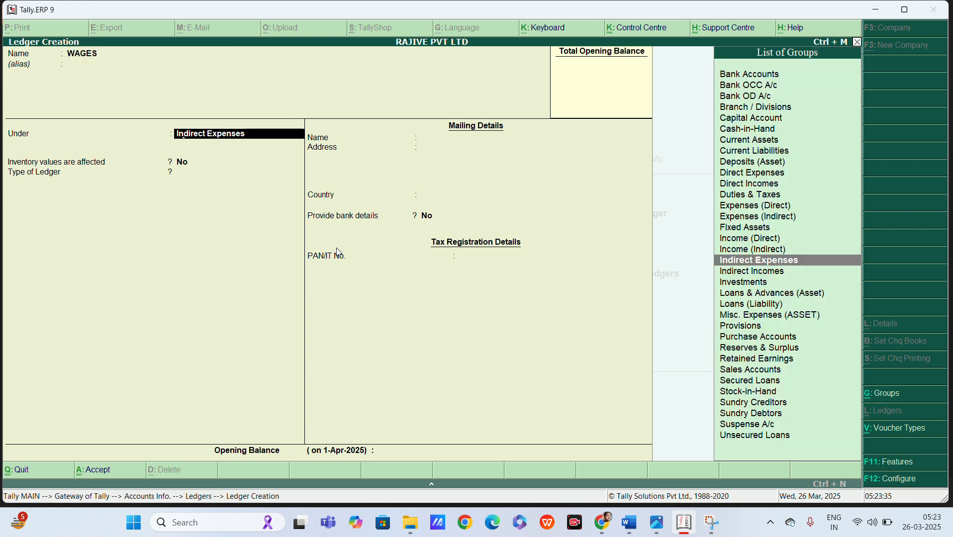
{"action": "type", "text": "DI"}
{"action": "key", "text": "Return"}
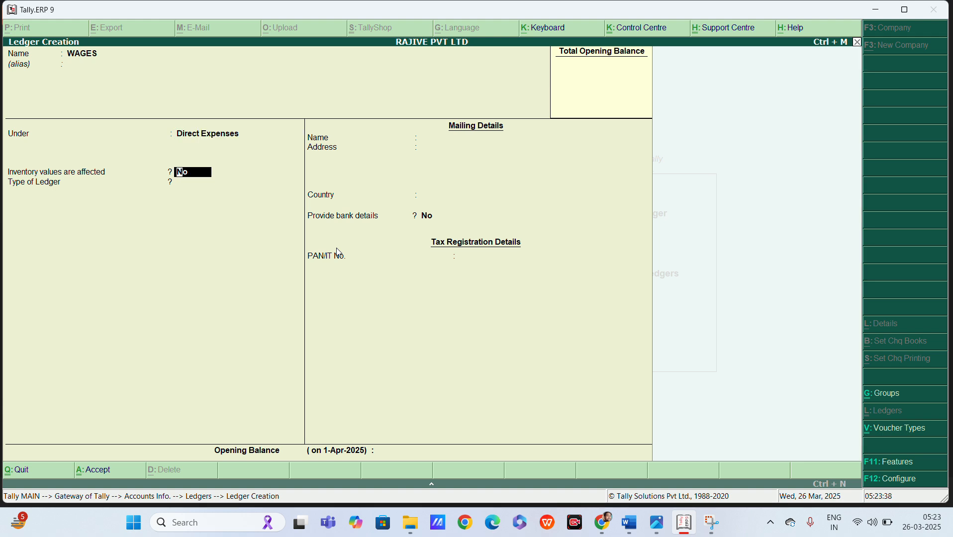
{"action": "key", "text": "alt+Tab"}
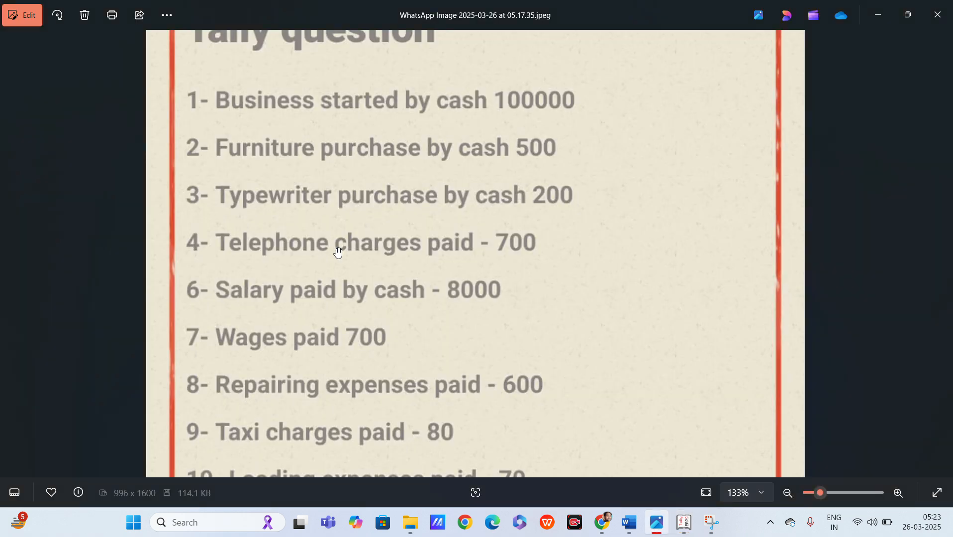
Save a REPAIRING CHAGRES ledger under Direct Expenses.
{"action": "key", "text": "alt+Tab"}
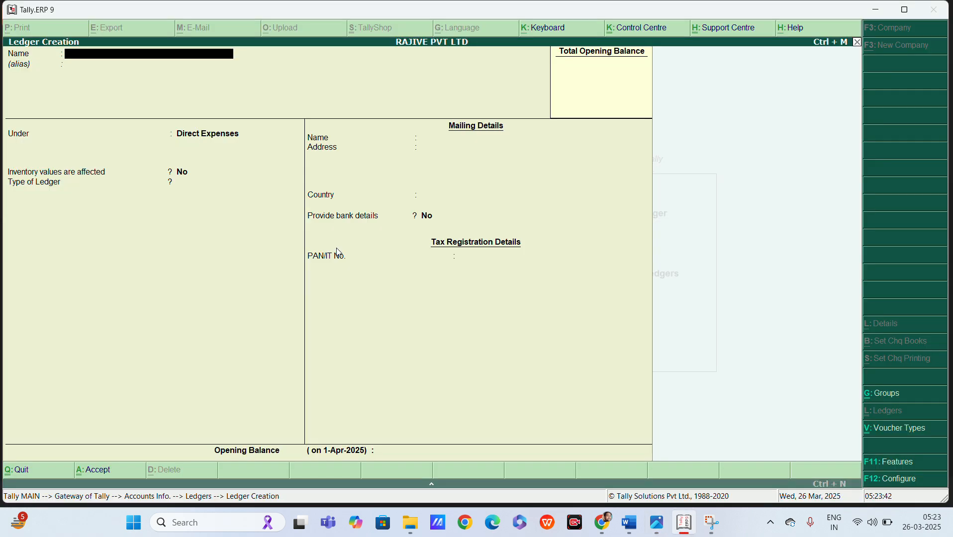
{"action": "type", "text": "REPAIRING CHAGRES"}
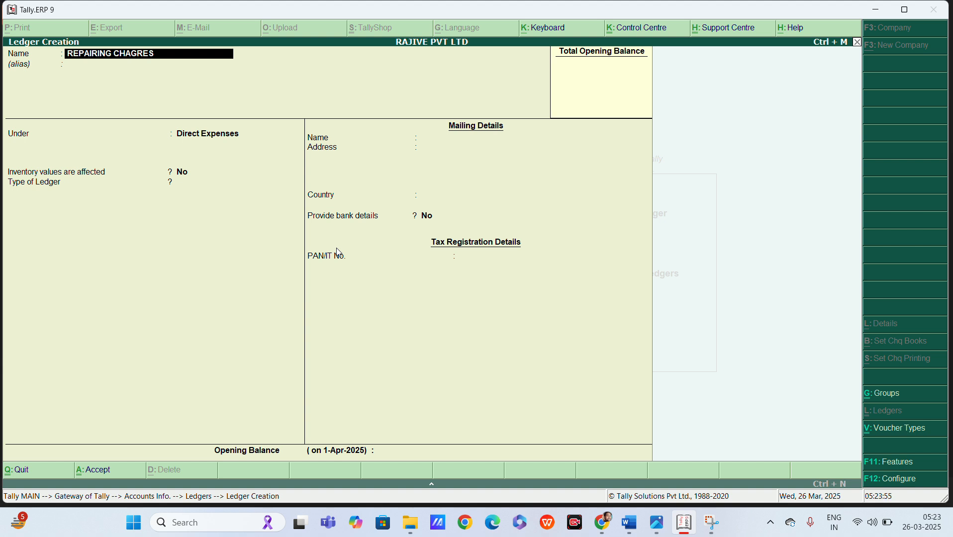
{"action": "key", "text": "Return"}
{"action": "key", "text": "Return"}
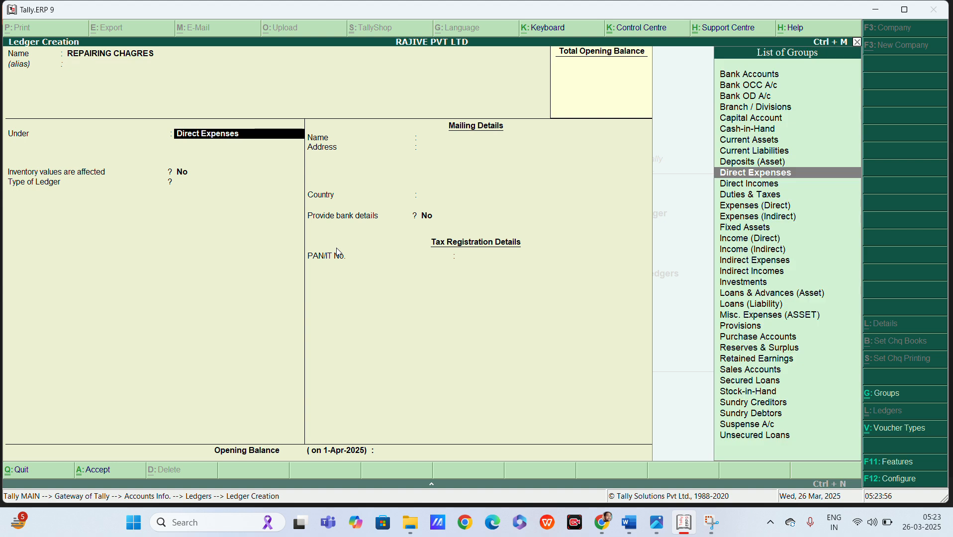
{"action": "key", "text": "ctrl+a"}
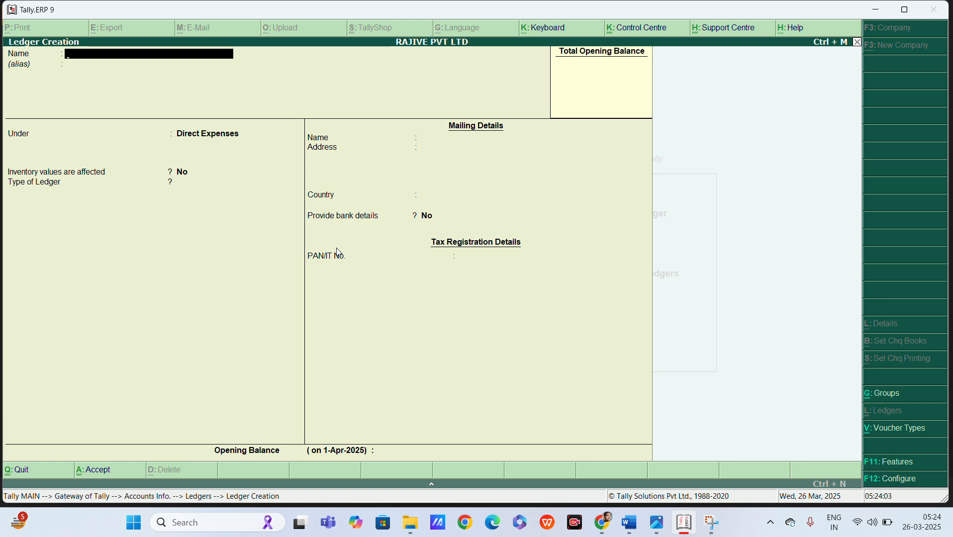
{"action": "key", "text": "alt+Tab"}
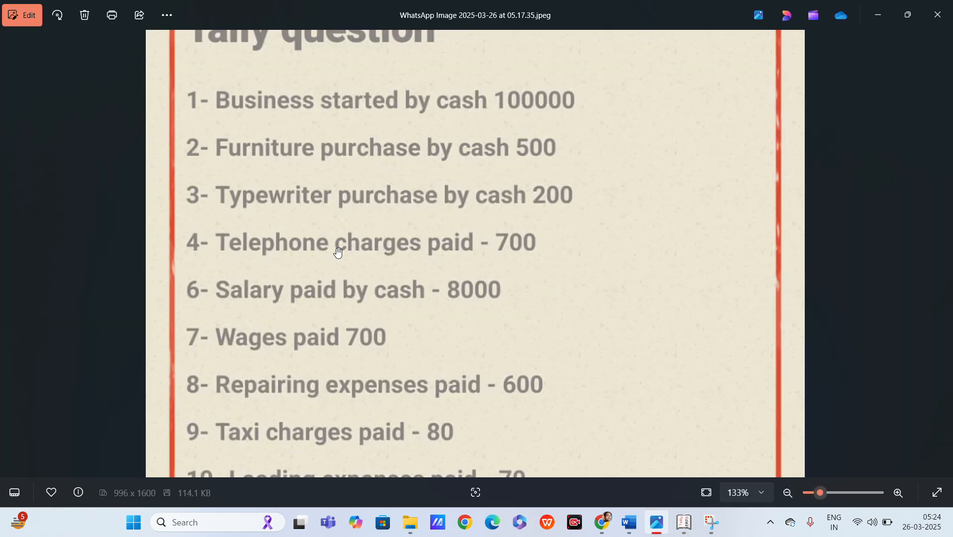
Save a TAXI CHARGES ledger under Direct Expenses.
{"action": "key", "text": "alt+Tab"}
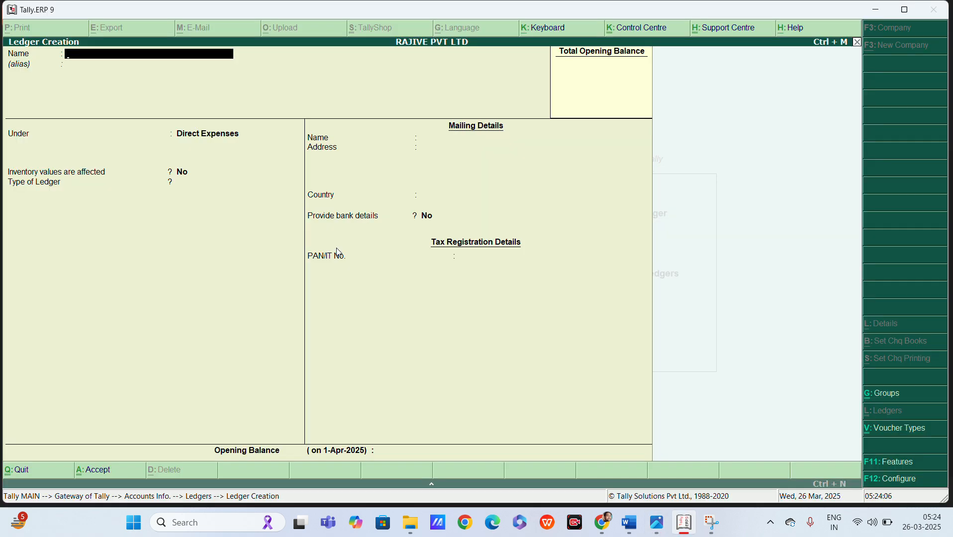
{"action": "type", "text": "TAXI CHARGES"}
{"action": "key", "text": "Return"}
{"action": "key", "text": "Return"}
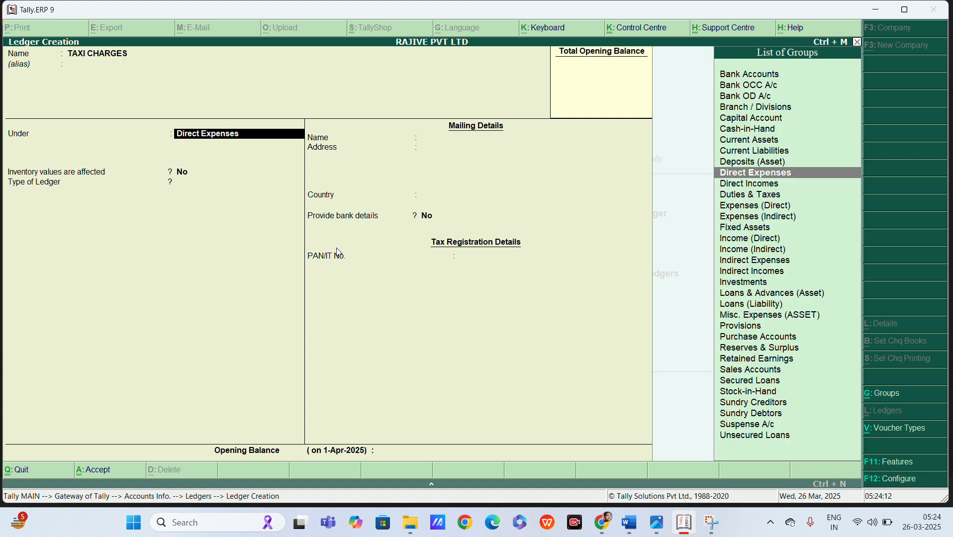
{"action": "key", "text": "Return"}
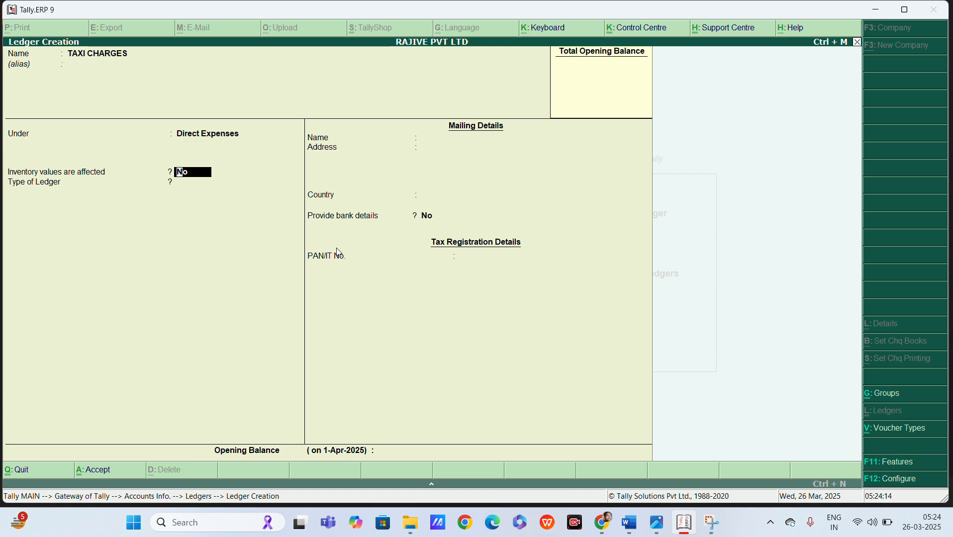
{"action": "key", "text": "ctrl+a"}
{"action": "key", "text": "alt+Tab"}
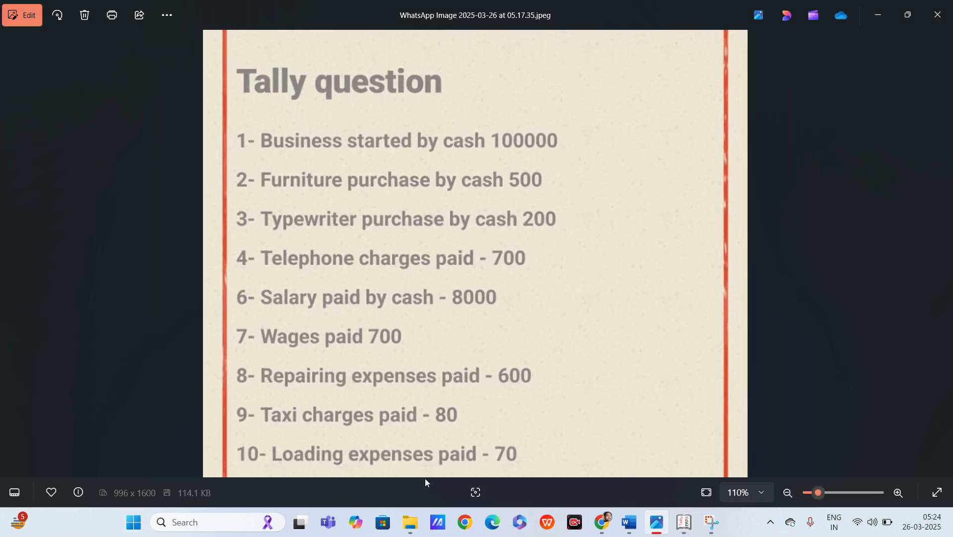
{"action": "key", "text": "alt+Tab"}
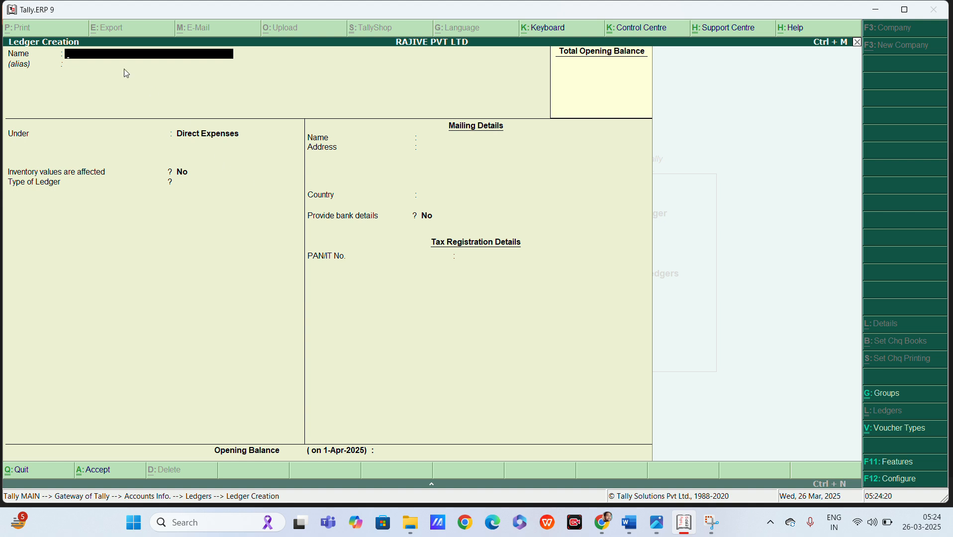
Save a LOADING EXP ledger under Direct Expenses and quit Ledger Creation.
{"action": "type", "text": "LOADING EXP"}
{"action": "key", "text": "Return"}
{"action": "key", "text": "Return"}
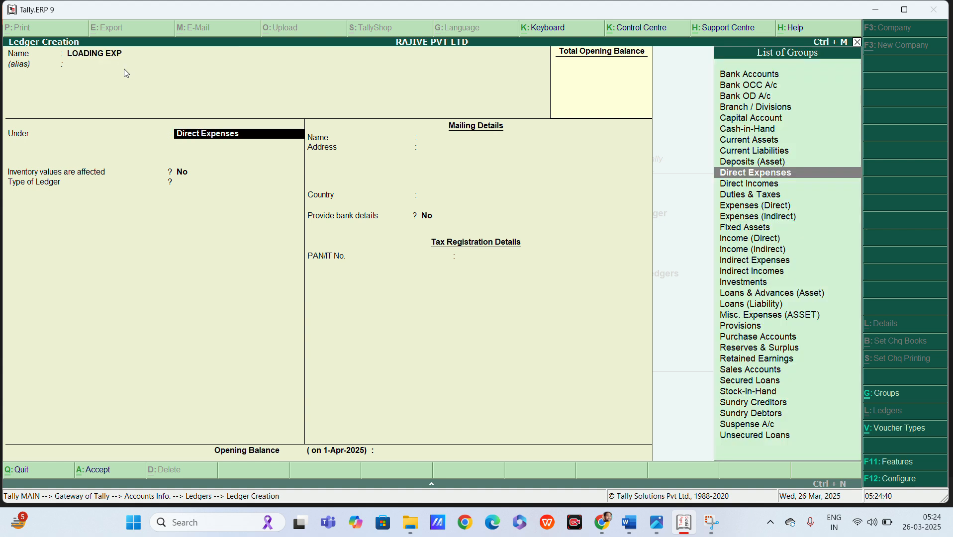
{"action": "key", "text": "ctrl+a"}
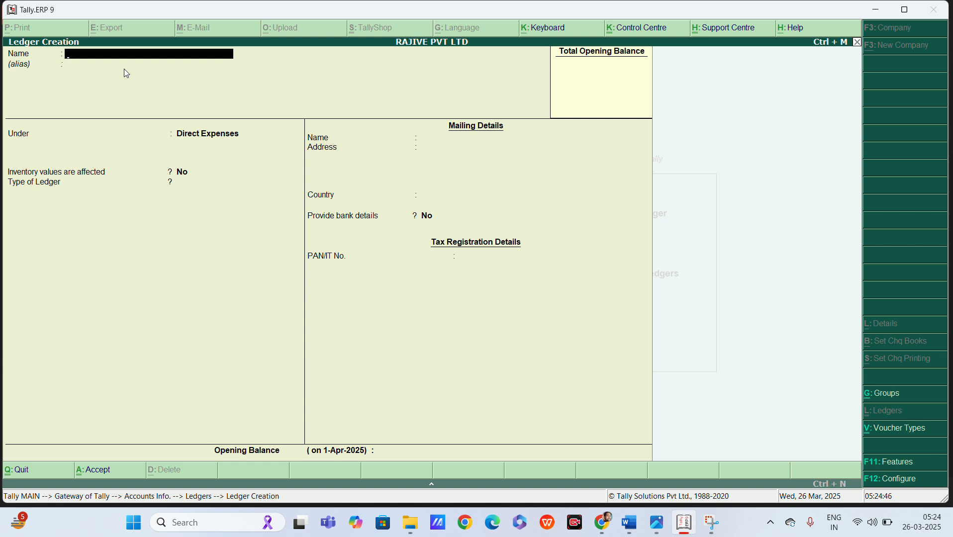
{"action": "key", "text": "Escape"}
{"action": "key", "text": "y"}
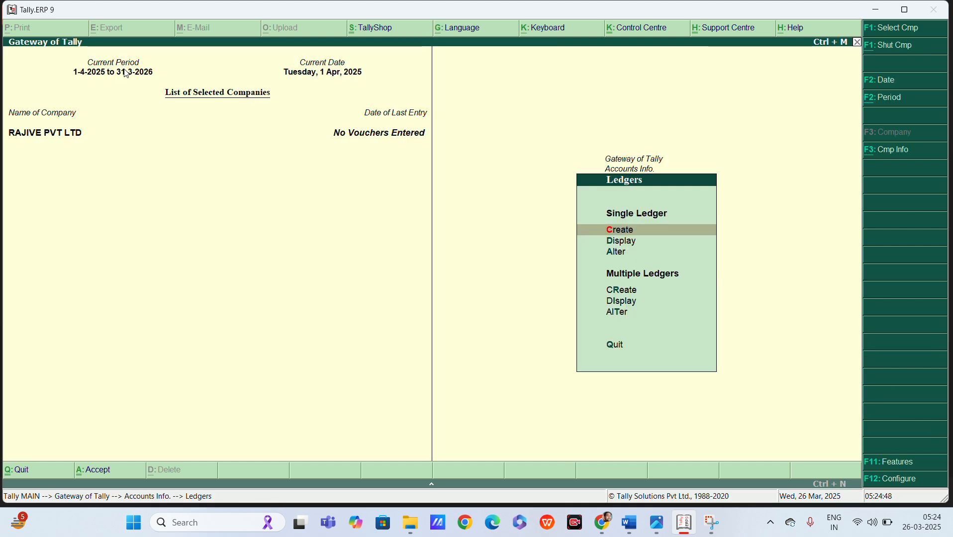
{"action": "key", "text": "Down"}
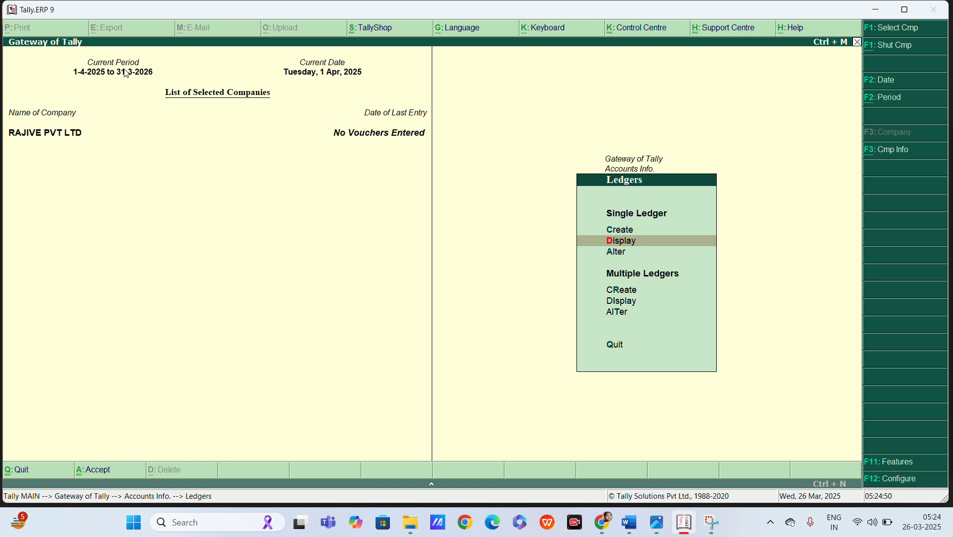
{"action": "key", "text": "Return"}
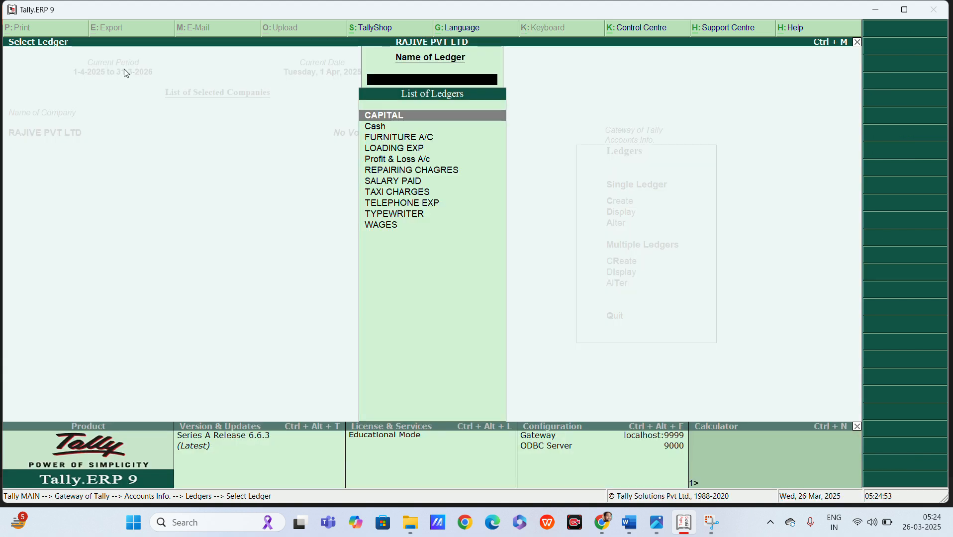
{"action": "key", "text": "Down"}
{"action": "key", "text": "Down"}
{"action": "key", "text": "Down"}
{"action": "key", "text": "Down"}
{"action": "key", "text": "Down"}
{"action": "key", "text": "Down"}
{"action": "key", "text": "Down"}
{"action": "key", "text": "Down"}
{"action": "key", "text": "Down"}
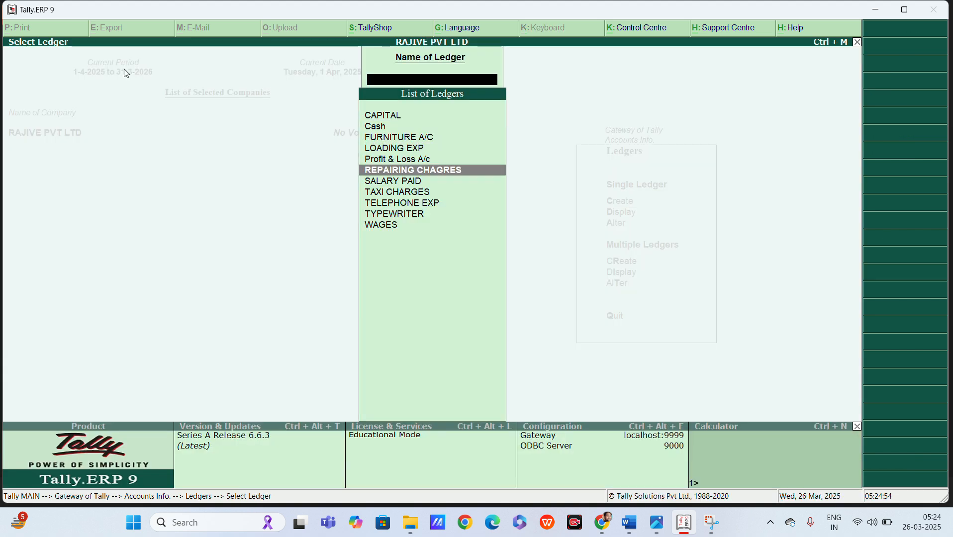
{"action": "key", "text": "Up"}
{"action": "key", "text": "Up"}
{"action": "key", "text": "Up"}
{"action": "key", "text": "Up"}
{"action": "key", "text": "Up"}
{"action": "key", "text": "Down"}
{"action": "key", "text": "Down"}
{"action": "key", "text": "Up"}
{"action": "key", "text": "Up"}
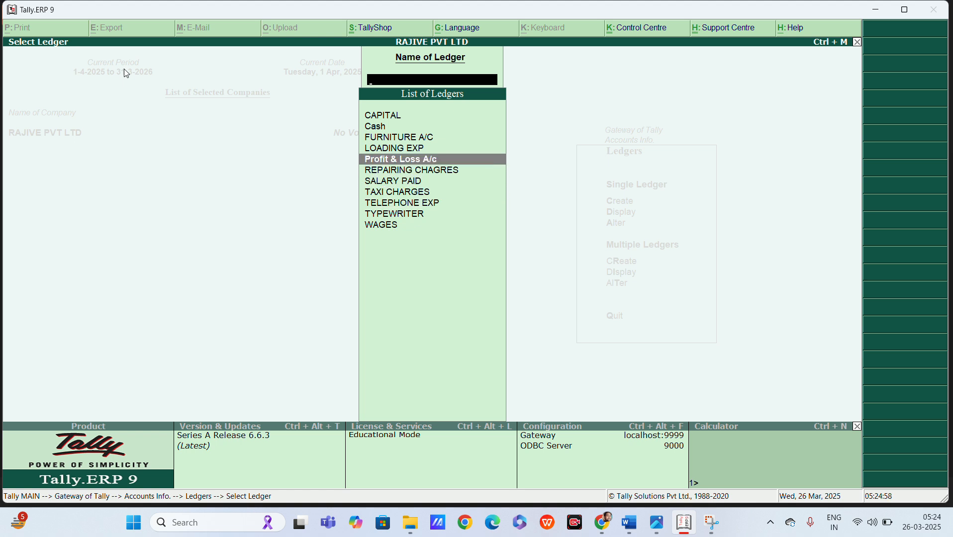
{"action": "key", "text": "Up"}
{"action": "key", "text": "Up"}
{"action": "key", "text": "Up"}
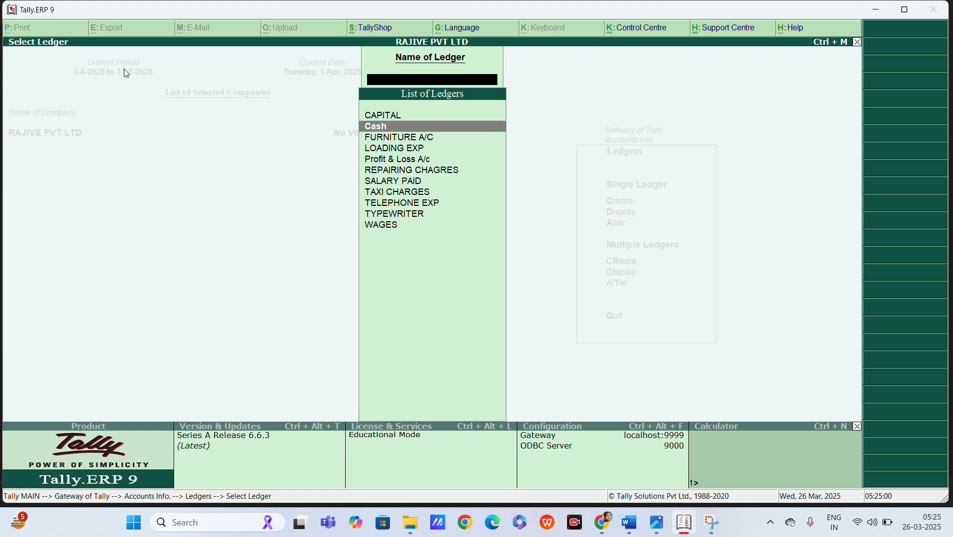
{"action": "key", "text": "Down"}
{"action": "key", "text": "Up"}
{"action": "key", "text": "Down"}
{"action": "key", "text": "Down"}
{"action": "key", "text": "Down"}
{"action": "key", "text": "Down"}
{"action": "key", "text": "Down"}
{"action": "key", "text": "Down"}
{"action": "key", "text": "Down"}
{"action": "key", "text": "Down"}
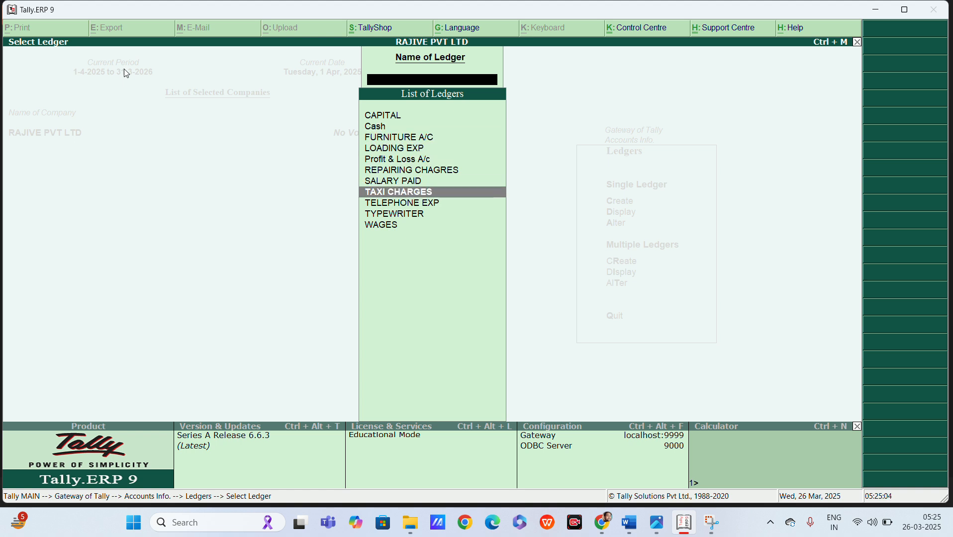
{"action": "key", "text": "Up"}
{"action": "key", "text": "Up"}
{"action": "key", "text": "Up"}
{"action": "key", "text": "Up"}
{"action": "key", "text": "Up"}
{"action": "key", "text": "Up"}
{"action": "key", "text": "Up"}
{"action": "key", "text": "Up"}
{"action": "key", "text": "Up"}
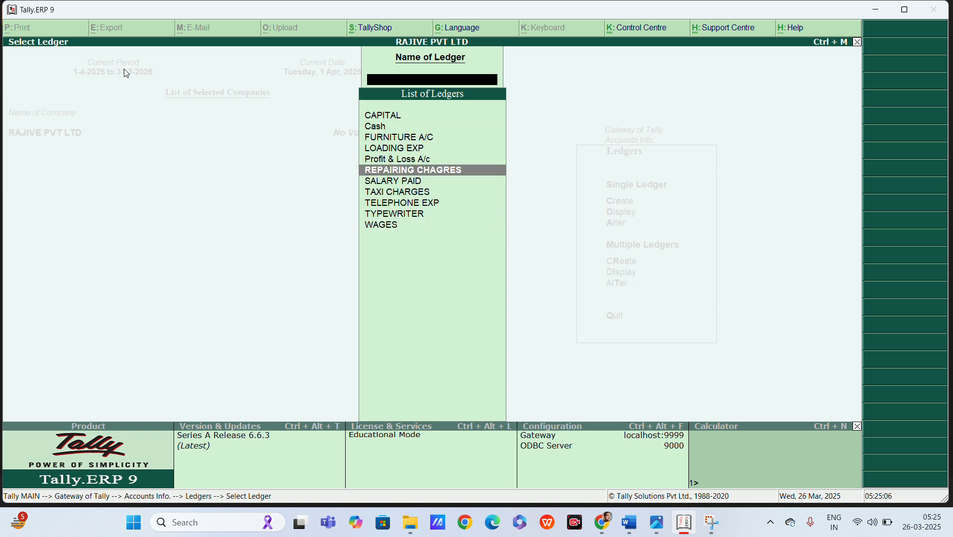
{"action": "key", "text": "Down"}
{"action": "key", "text": "Down"}
{"action": "key", "text": "Down"}
{"action": "key", "text": "Down"}
{"action": "key", "text": "Down"}
{"action": "key", "text": "Down"}
{"action": "key", "text": "Down"}
{"action": "key", "text": "Down"}
{"action": "key", "text": "Down"}
{"action": "key", "text": "Down"}
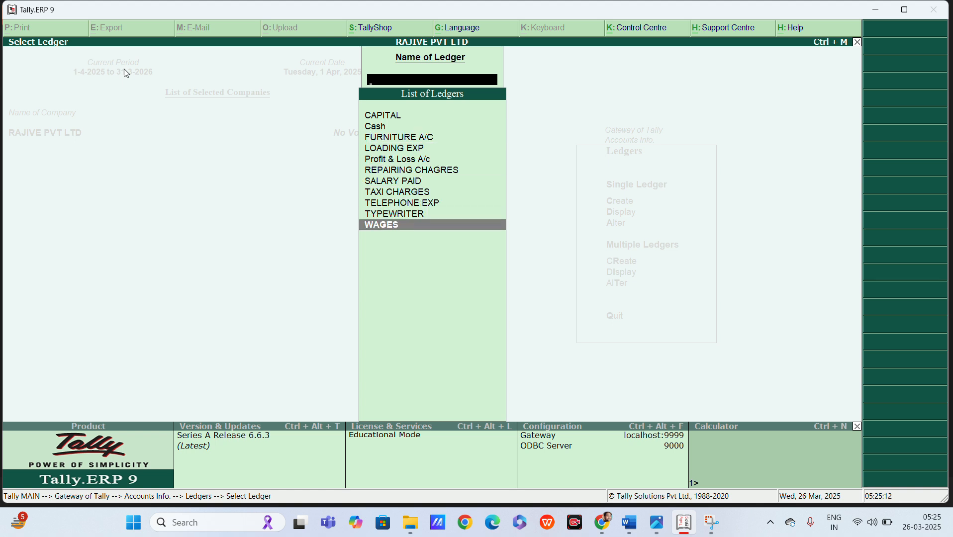
{"action": "key", "text": "Escape"}
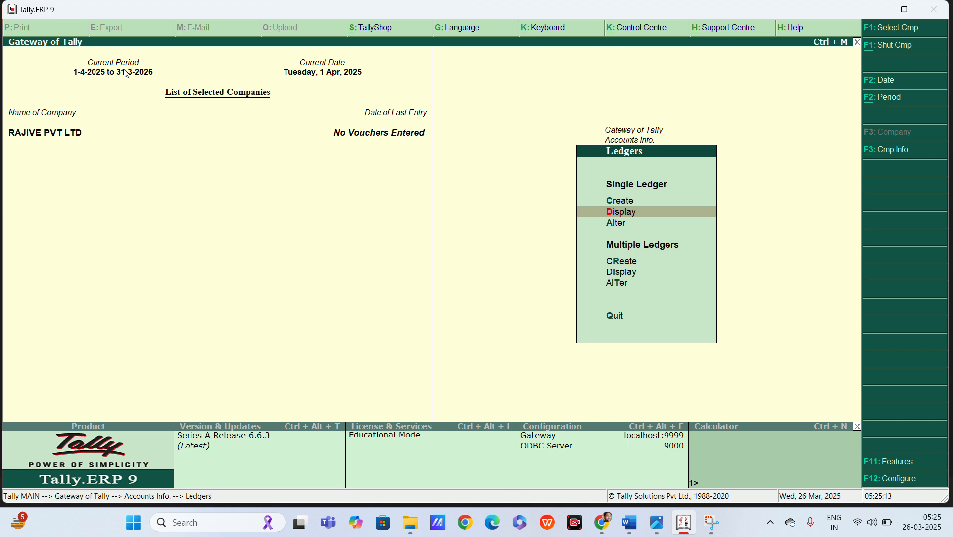
Open the Alter ledger list and view SALARY PAID without changing it.
{"action": "key", "text": "Down"}
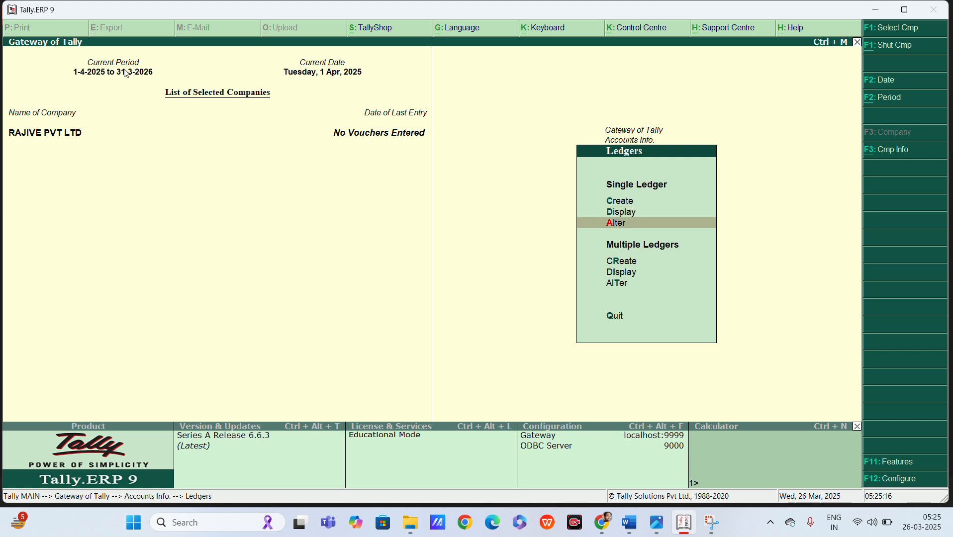
{"action": "key", "text": "Return"}
{"action": "key", "text": "Down"}
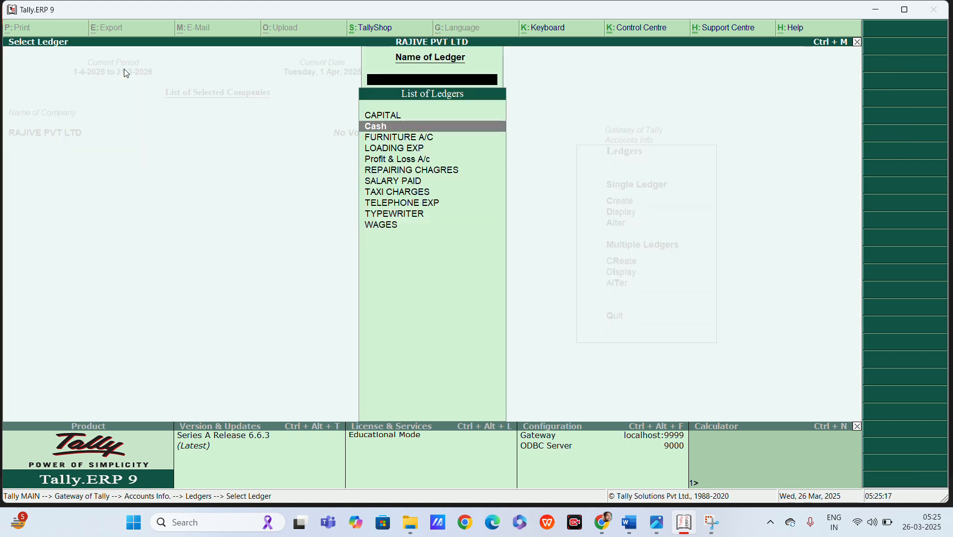
{"action": "key", "text": "Down"}
{"action": "key", "text": "Down"}
{"action": "key", "text": "Down"}
{"action": "key", "text": "Down"}
{"action": "key", "text": "Down"}
{"action": "key", "text": "Down"}
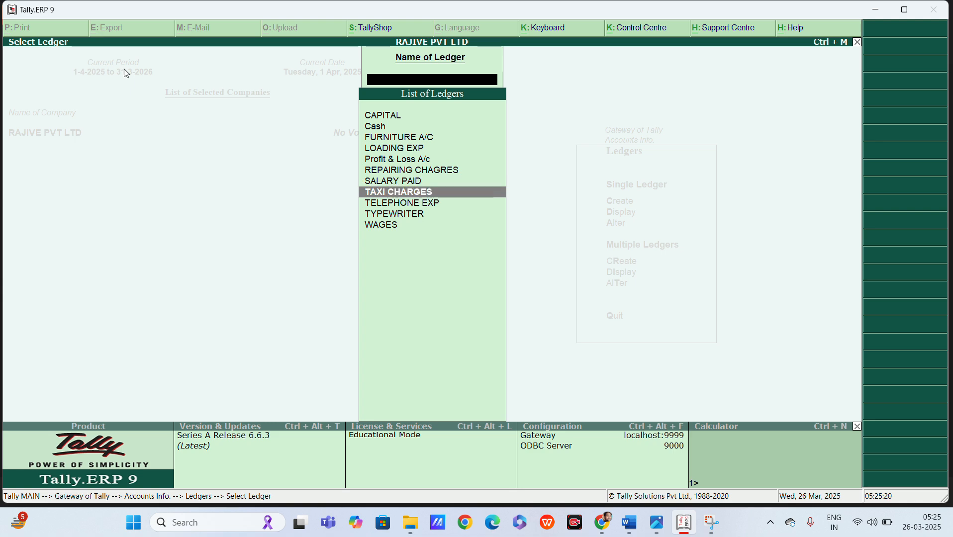
{"action": "key", "text": "Up"}
{"action": "key", "text": "Return"}
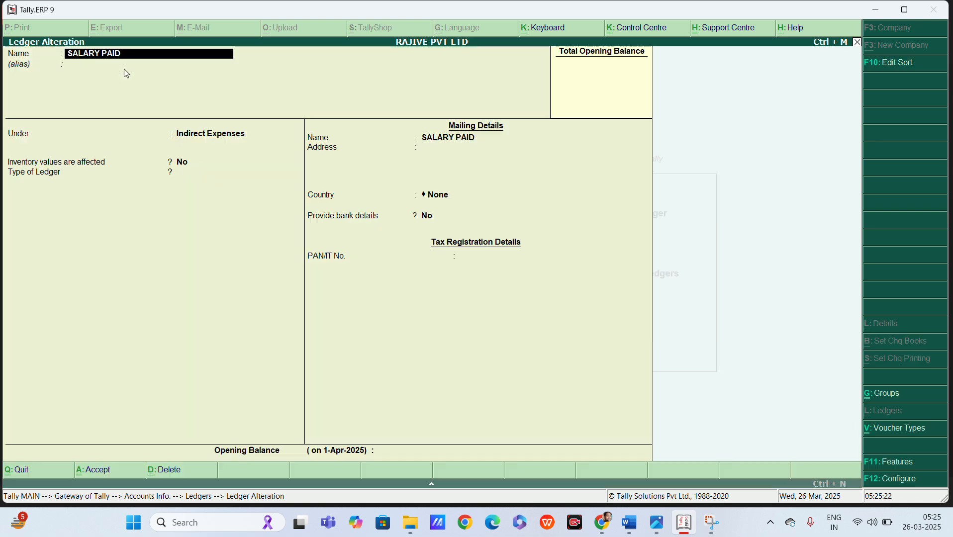
{"action": "key", "text": "Return"}
{"action": "key", "text": "Return"}
{"action": "key", "text": "Return"}
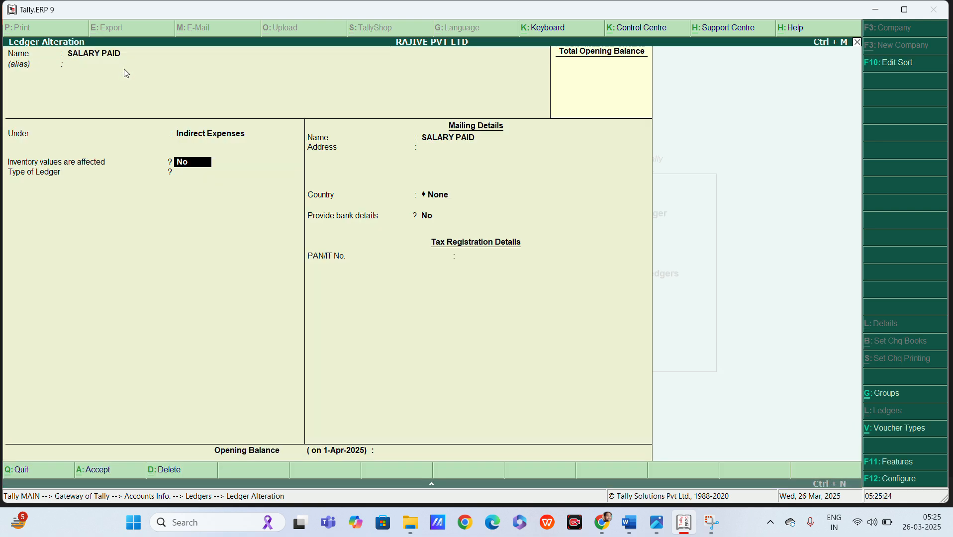
{"action": "key", "text": "Escape"}
Find TELEPHONE EXP in the ledger list and open it for alteration.
{"action": "key", "text": "Down"}
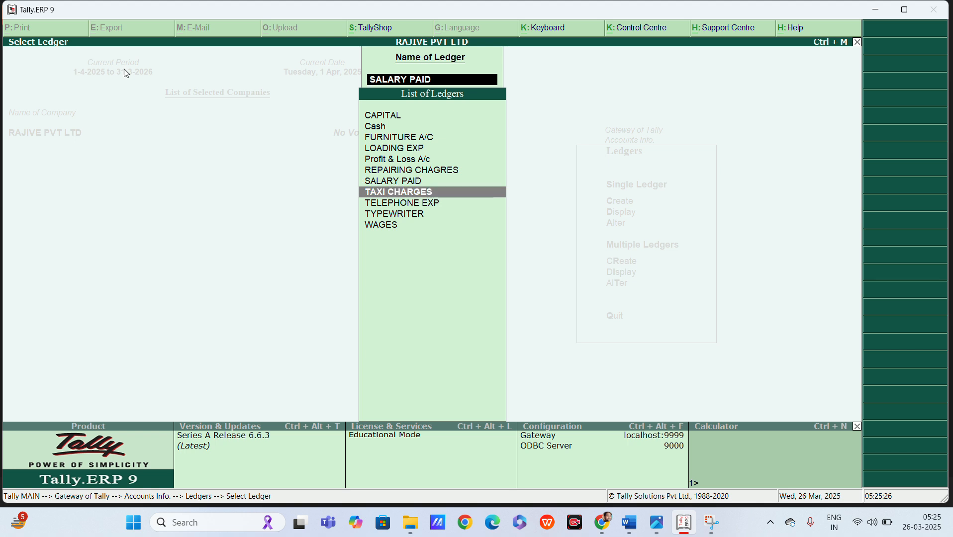
{"action": "key", "text": "Down"}
{"action": "key", "text": "Down"}
{"action": "key", "text": "Up"}
{"action": "key", "text": "Up"}
{"action": "key", "text": "Up"}
{"action": "key", "text": "Up"}
{"action": "key", "text": "Up"}
{"action": "key", "text": "Up"}
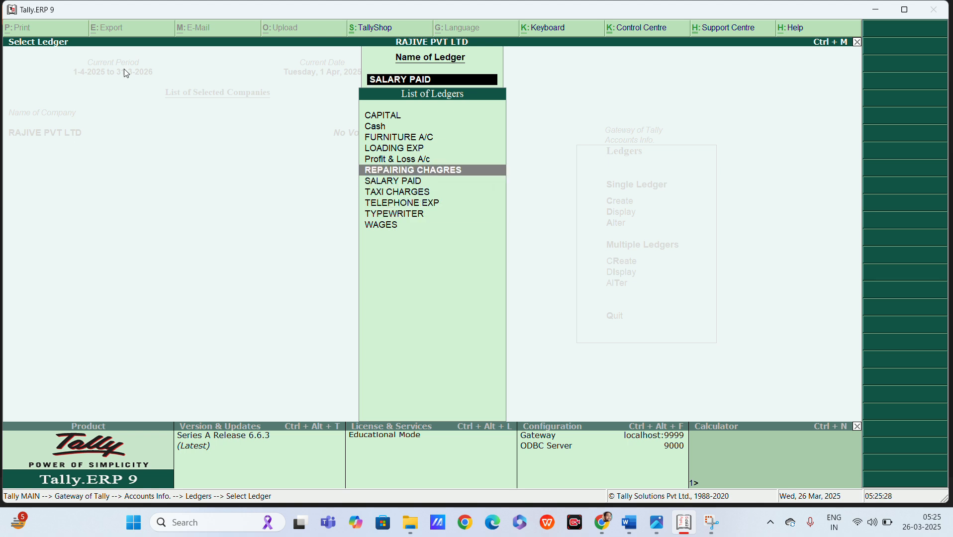
{"action": "key", "text": "Up"}
{"action": "key", "text": "Up"}
{"action": "key", "text": "Up"}
{"action": "key", "text": "Down"}
{"action": "key", "text": "Down"}
{"action": "key", "text": "Down"}
{"action": "key", "text": "Down"}
{"action": "key", "text": "Down"}
{"action": "key", "text": "Down"}
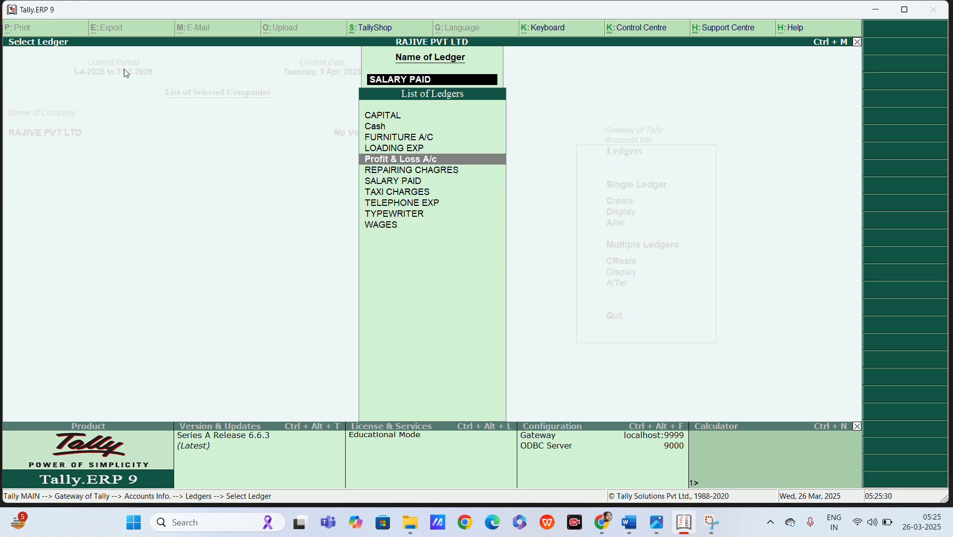
{"action": "key", "text": "Down"}
{"action": "key", "text": "Down"}
{"action": "key", "text": "Down"}
{"action": "key", "text": "Up"}
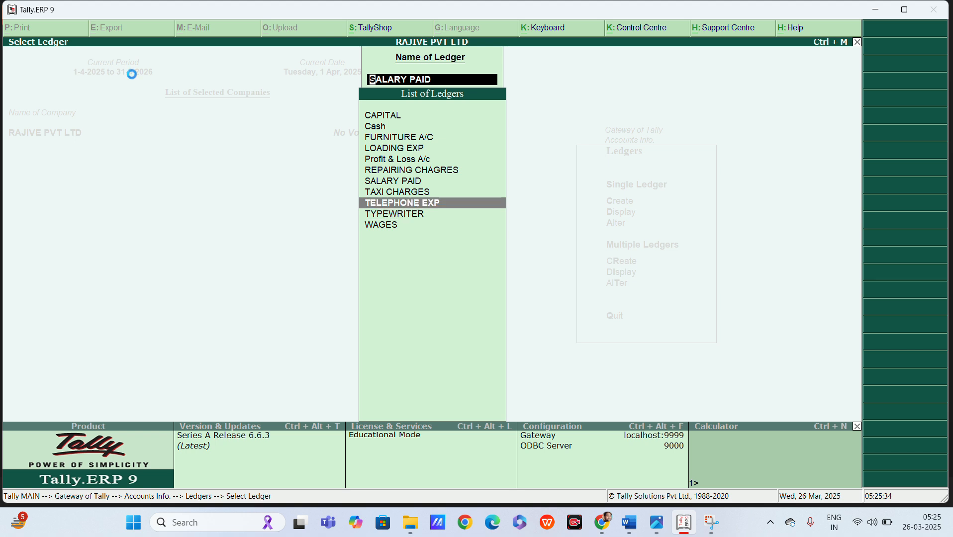
{"action": "key", "text": "Return"}
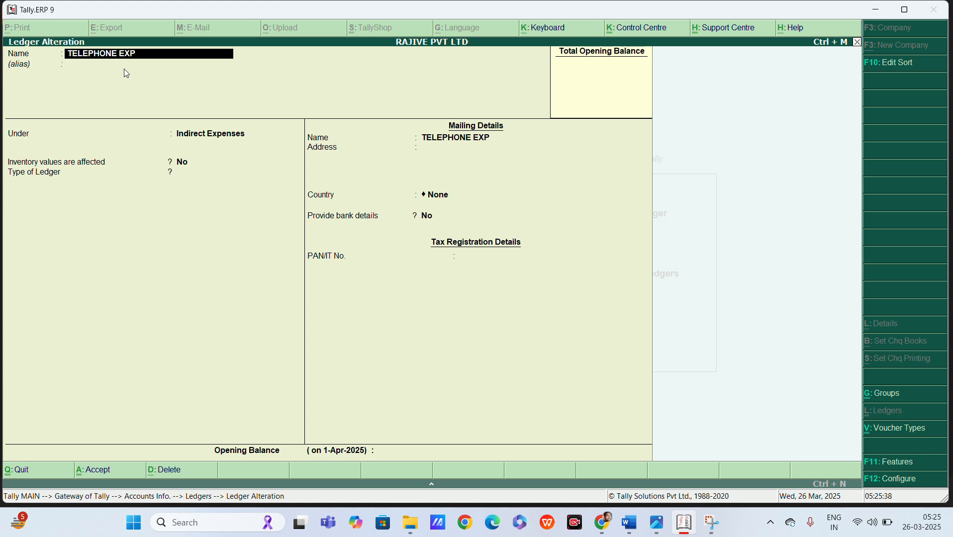
Delete TELEPHONE EXP and review the remaining ten ledgers from CAPITAL to WAGES.
{"action": "key", "text": "alt+d"}
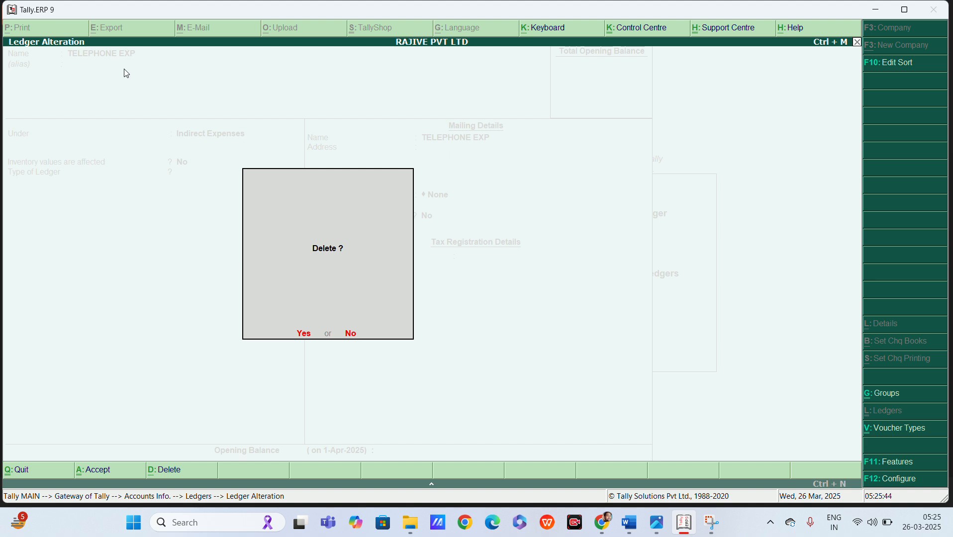
{"action": "key", "text": "y"}
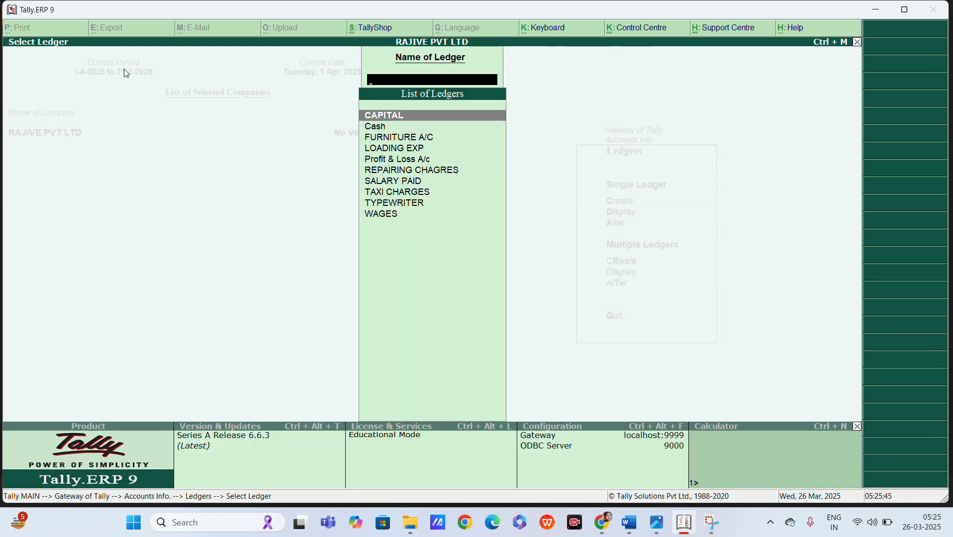
{"action": "key", "text": "Down"}
{"action": "key", "text": "Down"}
{"action": "key", "text": "Down"}
{"action": "key", "text": "Down"}
{"action": "key", "text": "Down"}
{"action": "key", "text": "Down"}
{"action": "key", "text": "Down"}
{"action": "key", "text": "Down"}
{"action": "key", "text": "Down"}
{"action": "key", "text": "Up"}
{"action": "key", "text": "Up"}
{"action": "key", "text": "Up"}
{"action": "key", "text": "Up"}
{"action": "key", "text": "Up"}
{"action": "key", "text": "Up"}
{"action": "key", "text": "Up"}
{"action": "key", "text": "Up"}
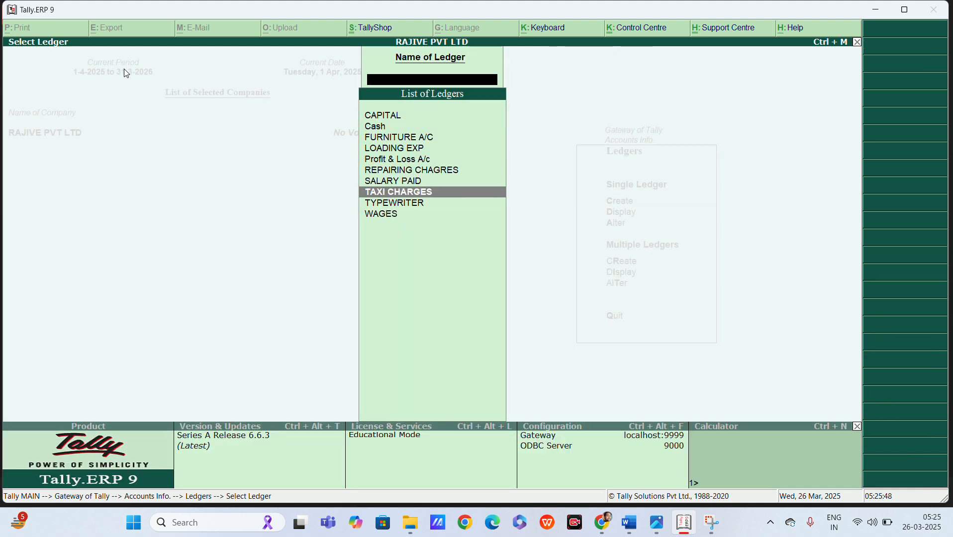
{"action": "key", "text": "Down"}
{"action": "key", "text": "Down"}
{"action": "key", "text": "Down"}
{"action": "key", "text": "Down"}
{"action": "key", "text": "Down"}
{"action": "key", "text": "Down"}
{"action": "key", "text": "Down"}
{"action": "key", "text": "Down"}
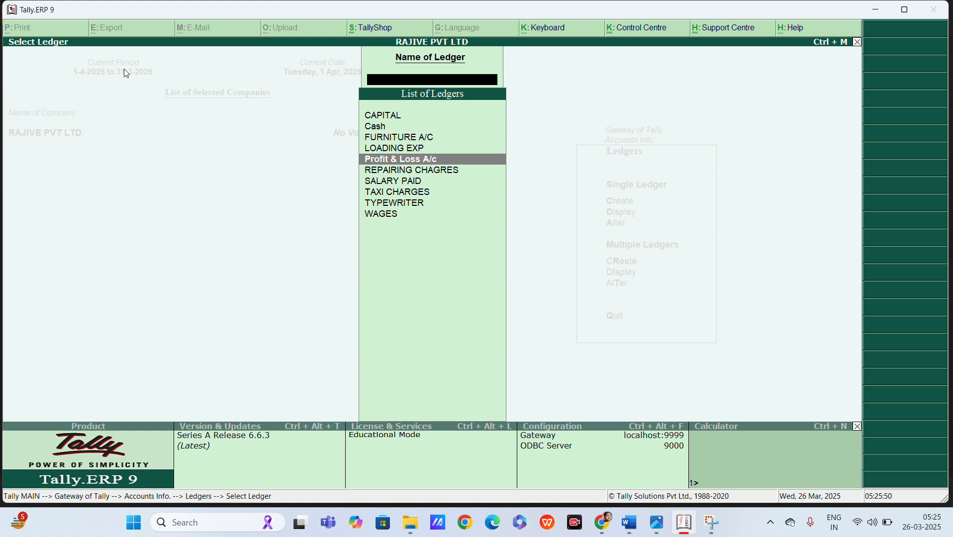